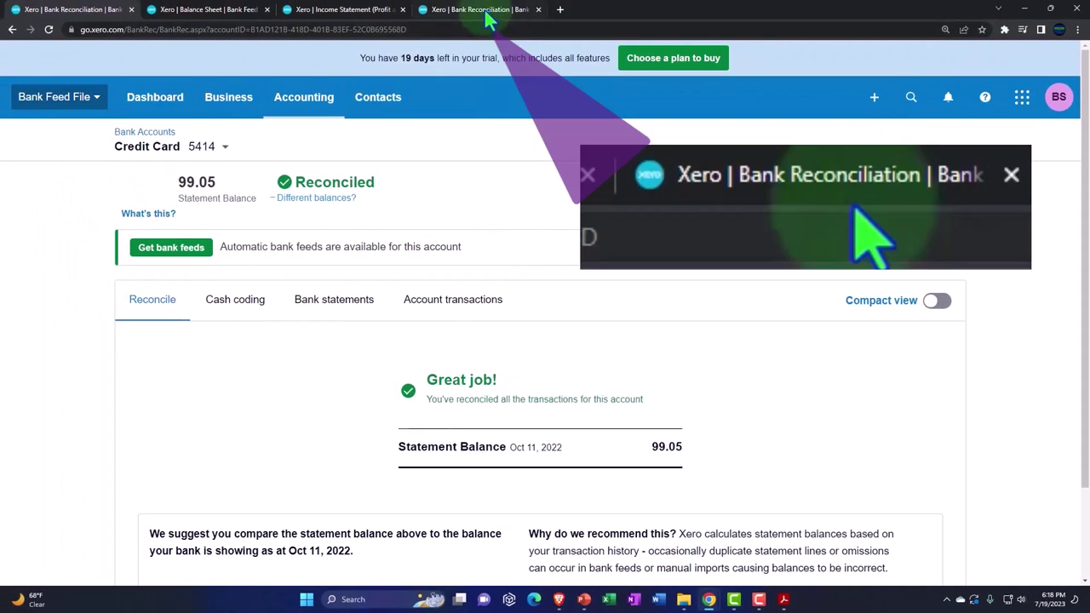
Compare the credit card's Bank Reconciliation Summary as of August 31, 2022 with the Credit Card Aug.pdf statement in Acrobat Reader, including its opening balance.
click(487, 18)
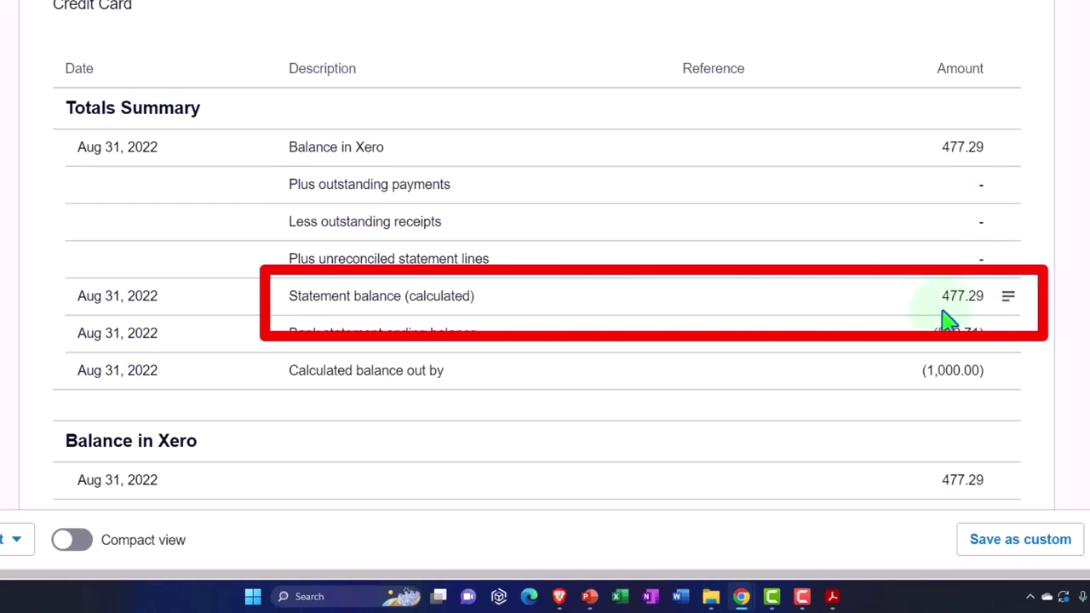
click(831, 595)
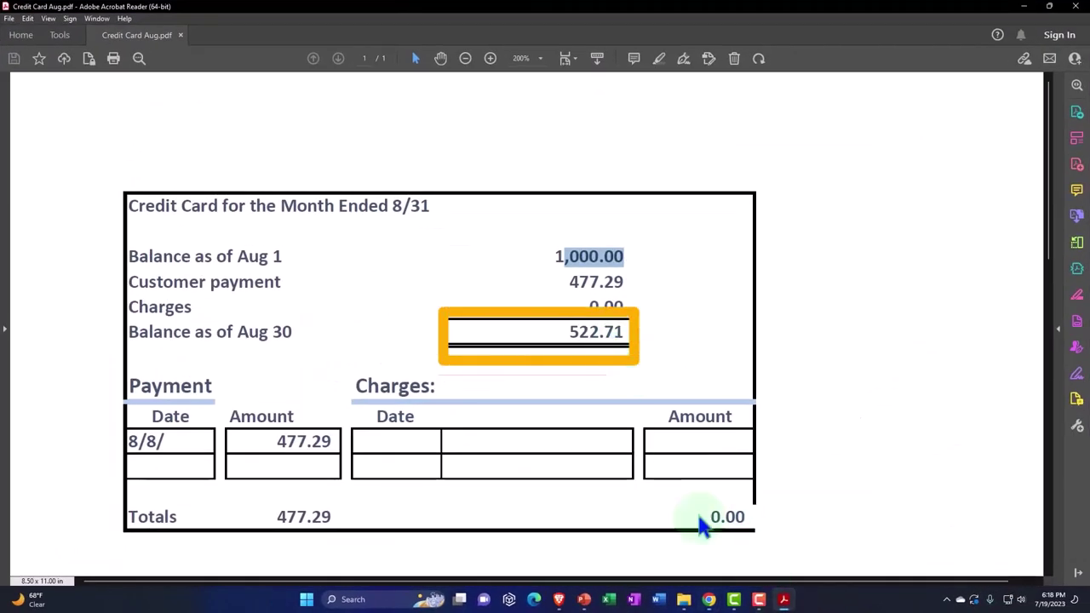
click(784, 600)
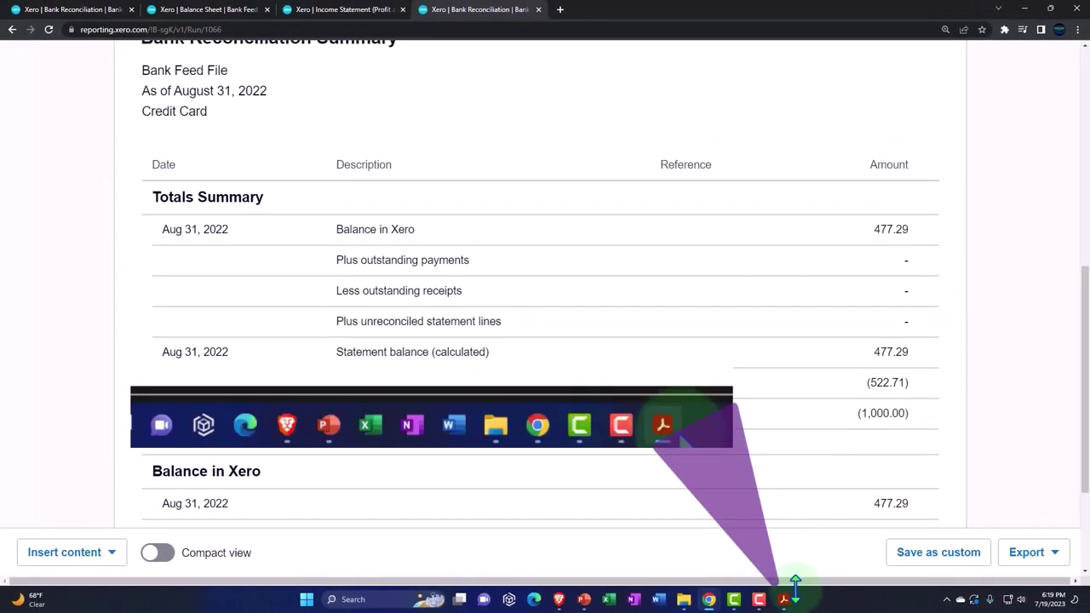
click(785, 598)
double_click(558, 258)
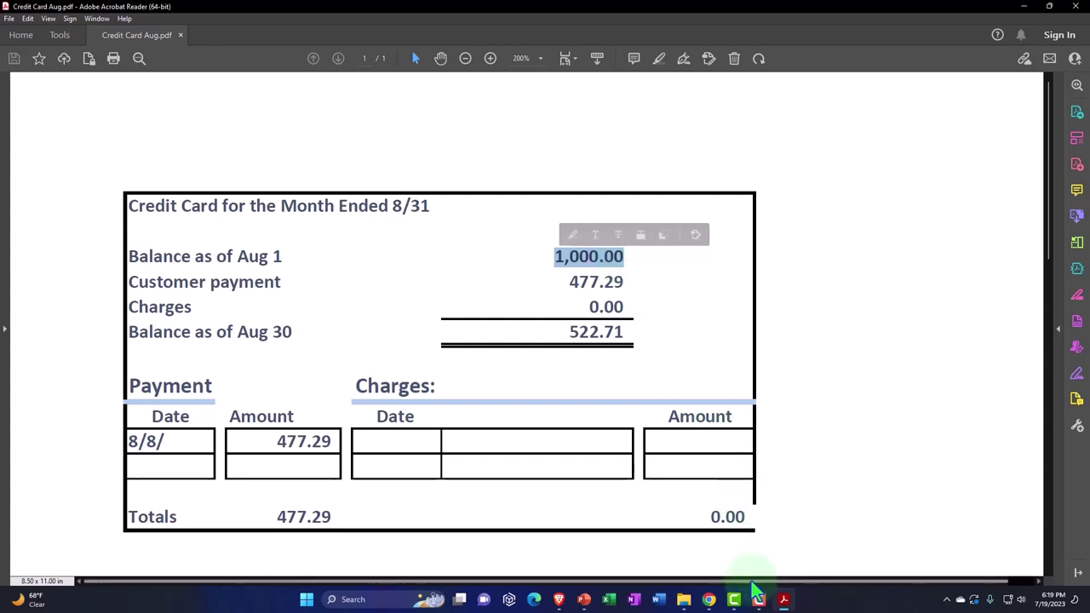
click(709, 599)
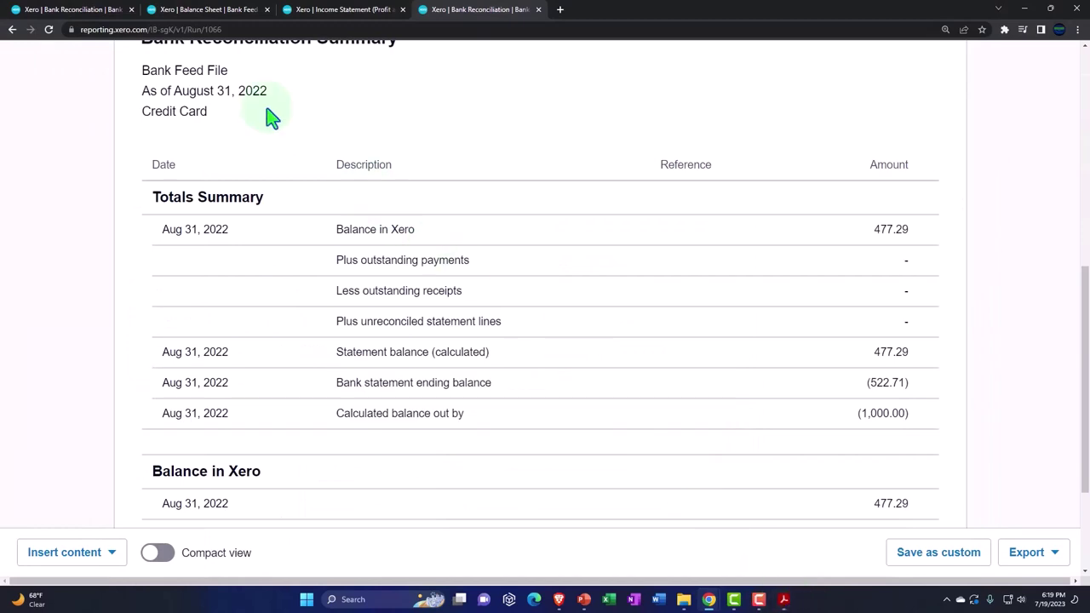
Open the Credit Card account's transactions from the bank accounts list in Xero and start a new Spend Money transaction.
click(72, 9)
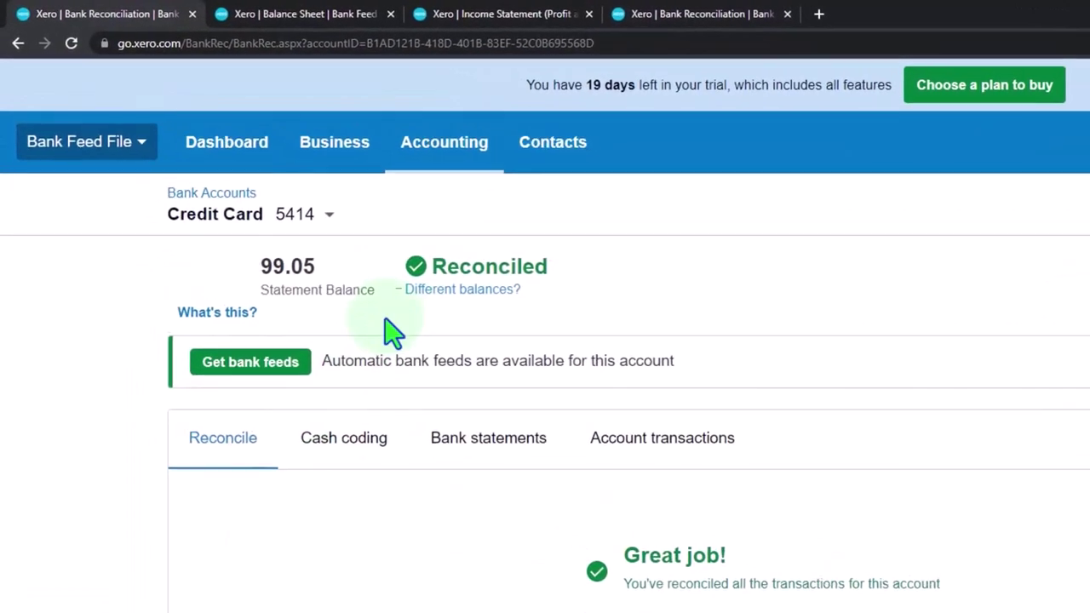
click(449, 151)
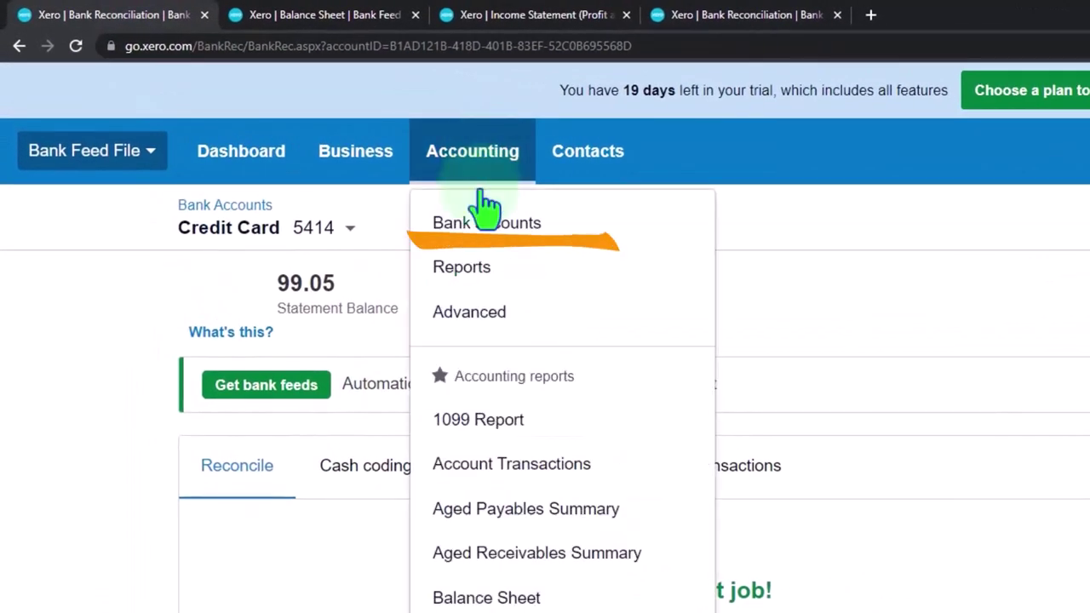
click(485, 219)
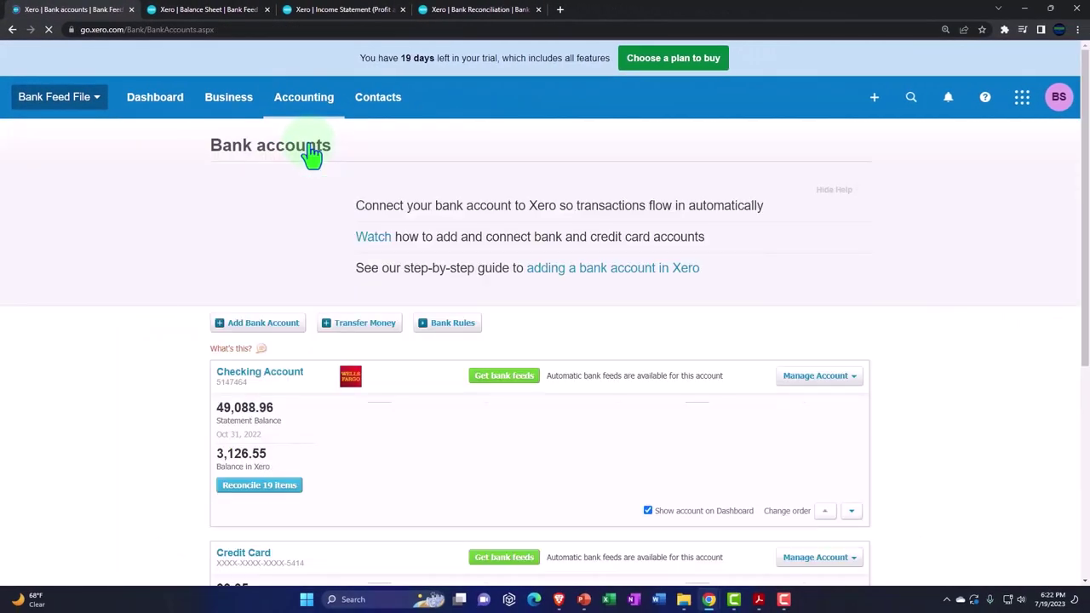
scroll(151, 287, down, 3)
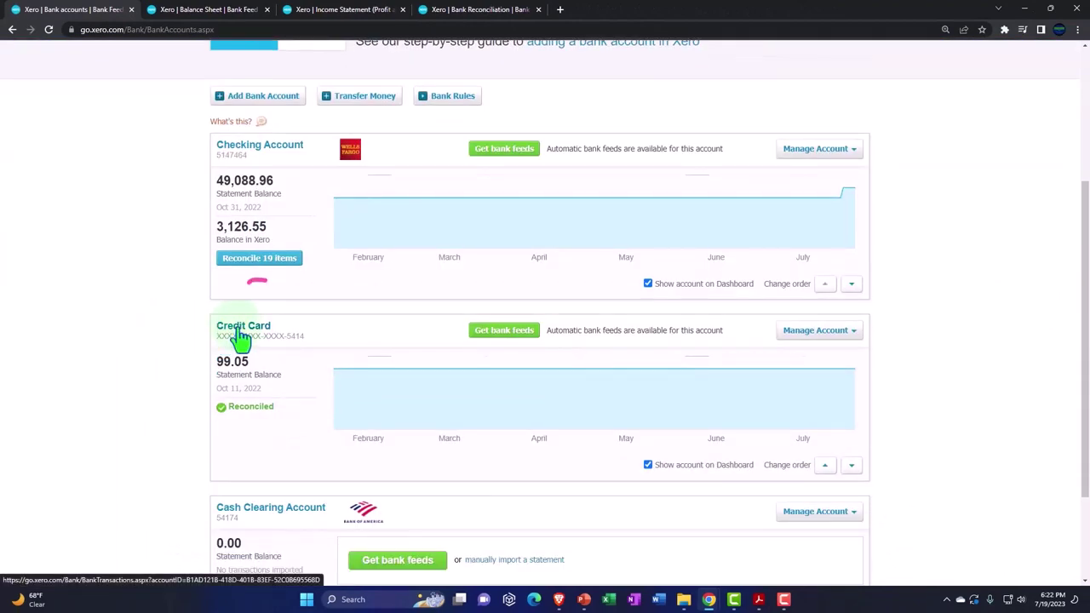
click(242, 330)
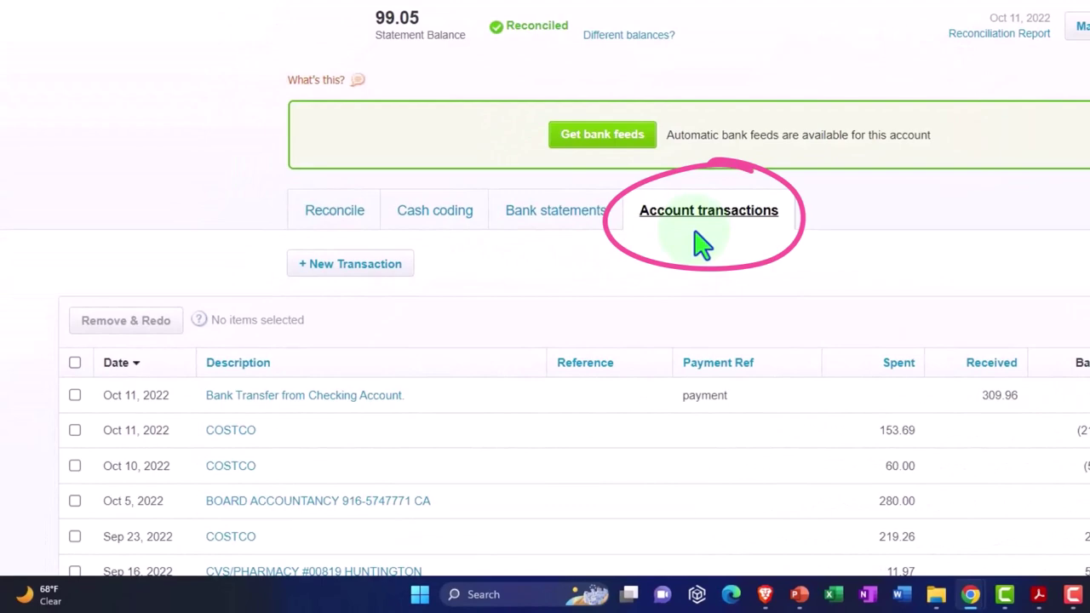
click(268, 312)
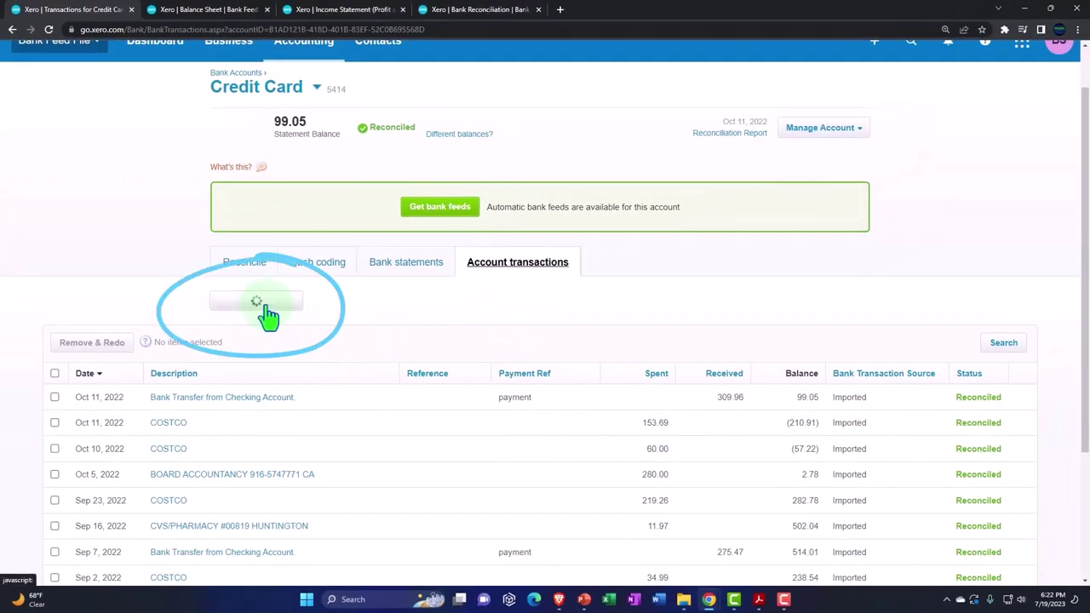
scroll(267, 311, down, 2)
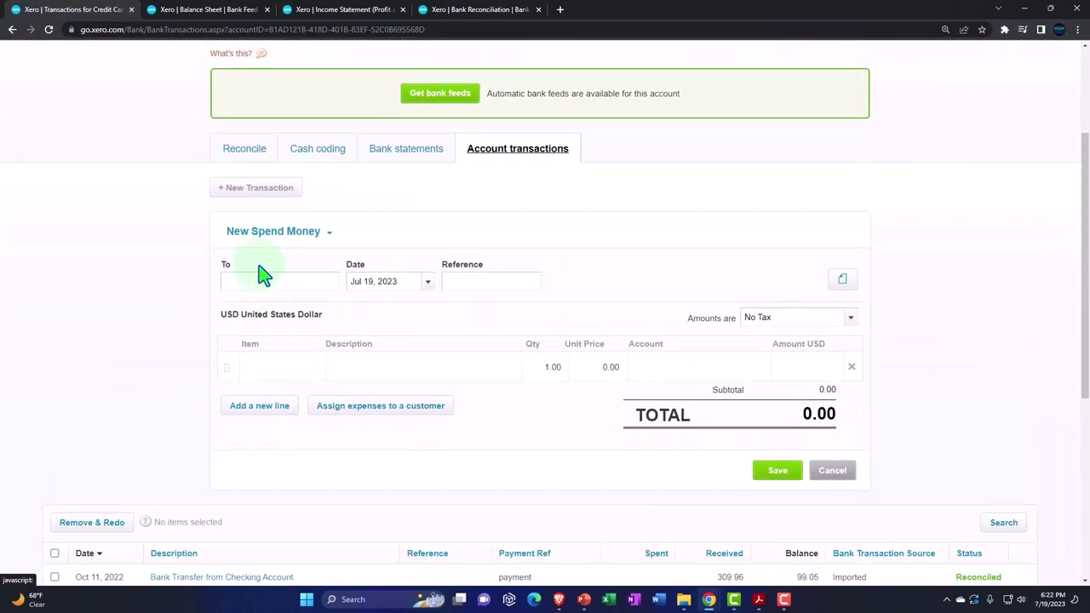
Enter Misc as the new payee of the Spend Money transaction.
key(ctrl+plus)
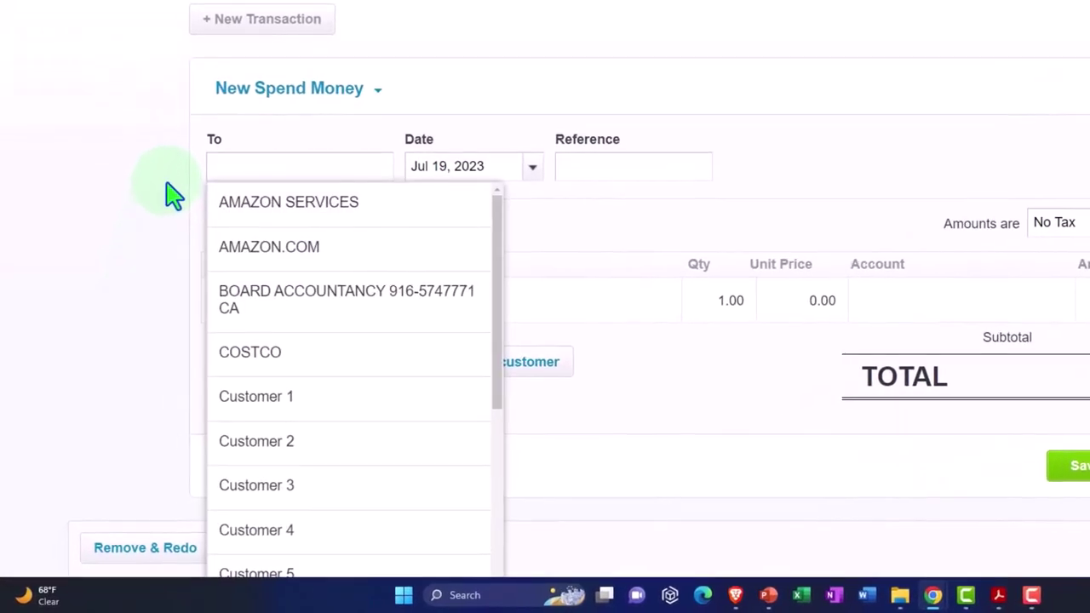
text(Mis)
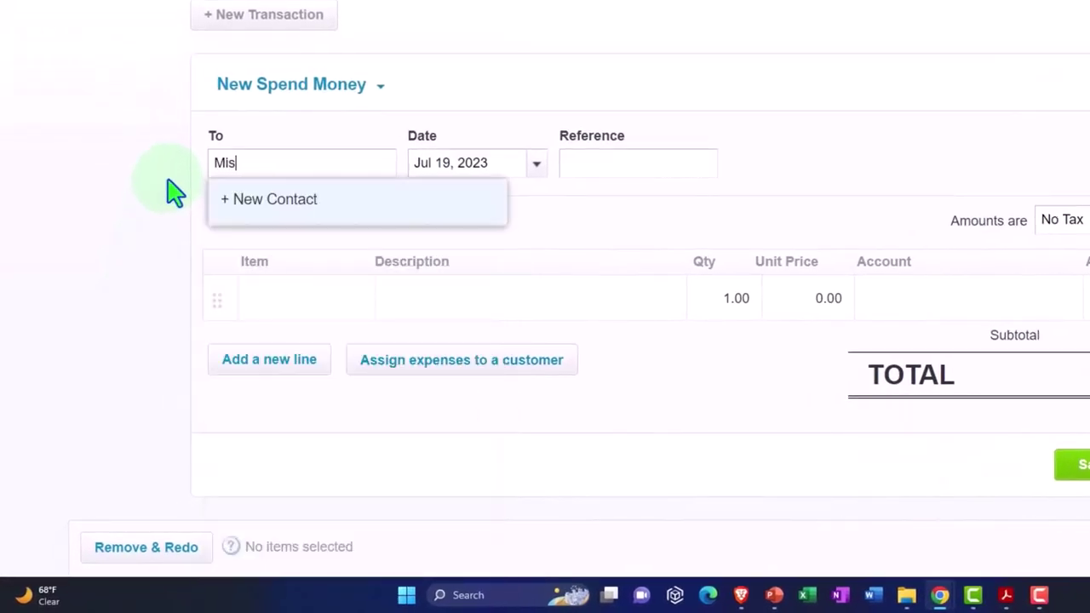
text(c)
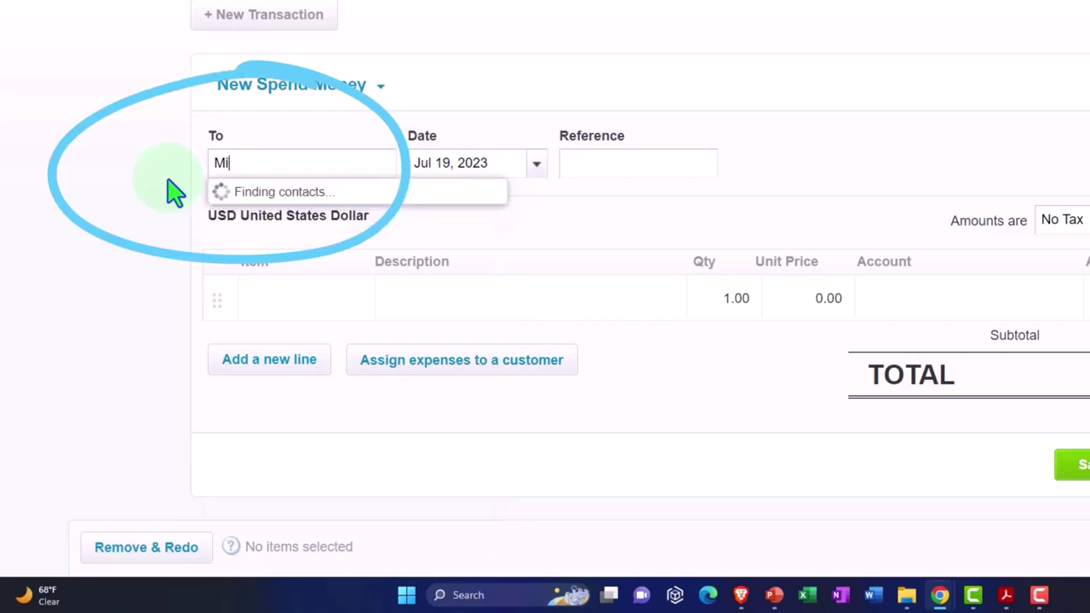
key(Tab)
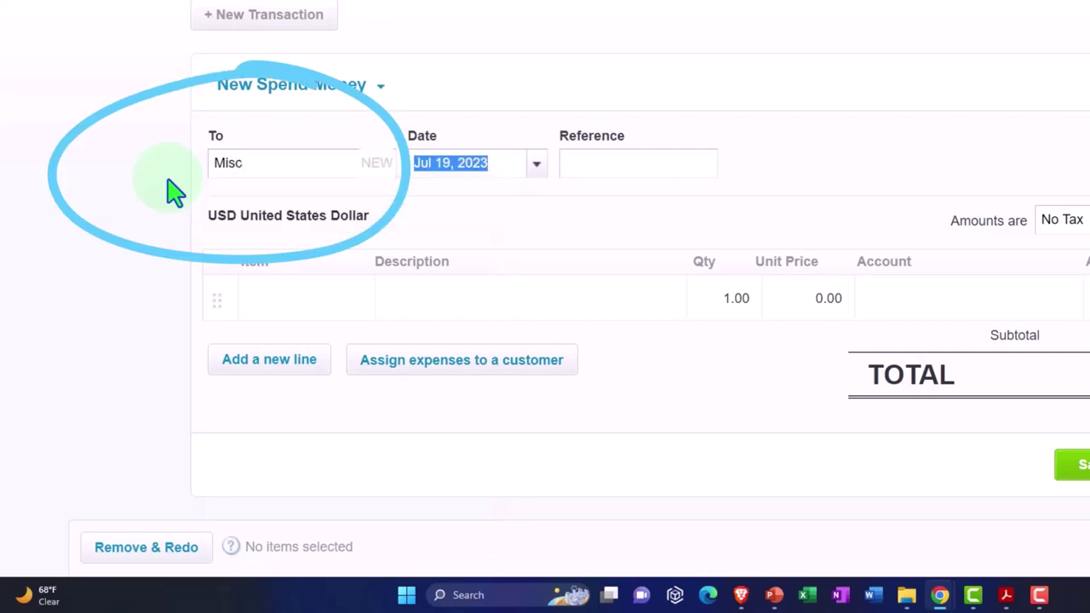
Set the Spend Money transaction's date to Aug 1, 2022.
click(538, 166)
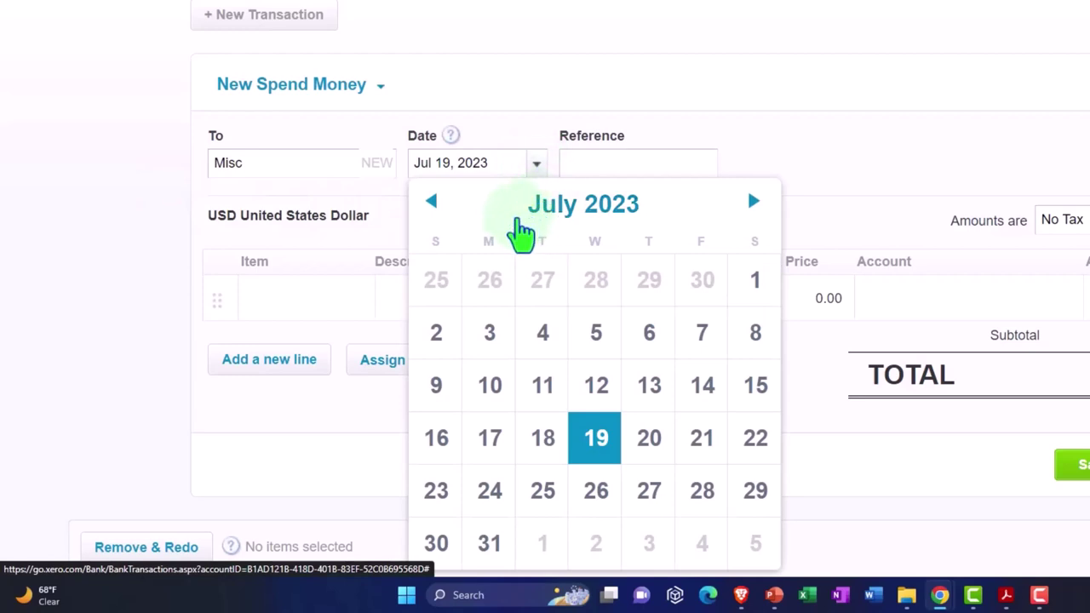
click(432, 202)
click(432, 202)
click(432, 203)
click(433, 203)
click(433, 203)
click(433, 203)
click(433, 202)
click(433, 202)
click(433, 203)
click(433, 203)
click(433, 203)
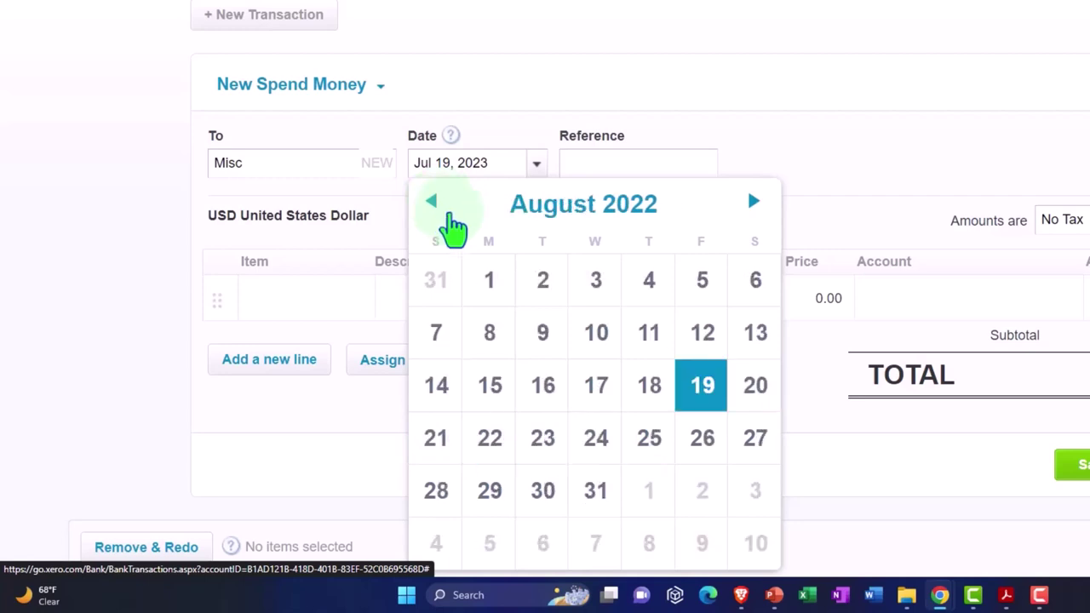
click(492, 290)
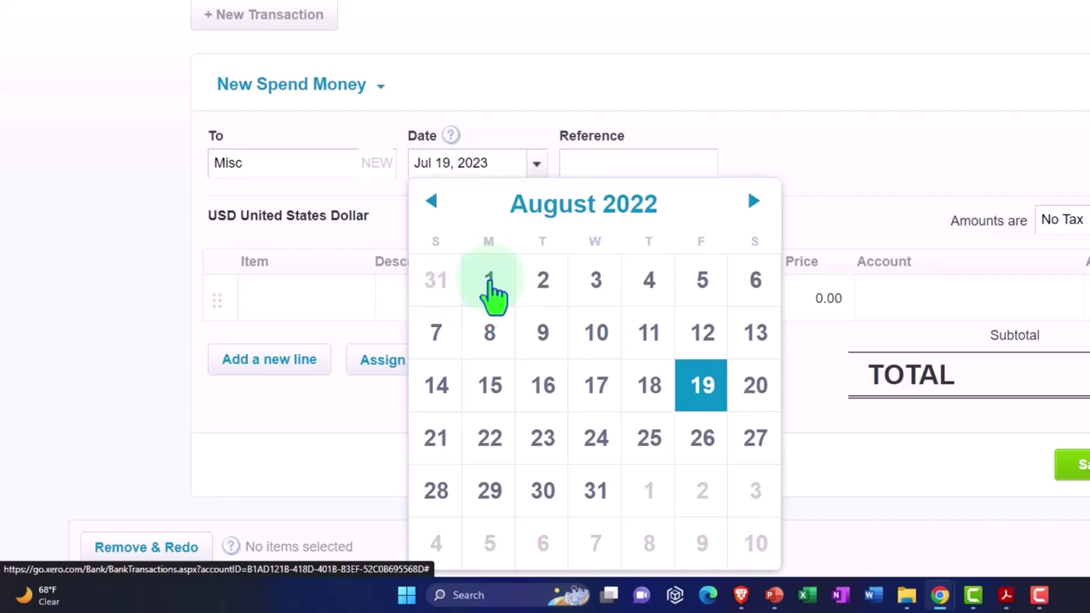
click(492, 290)
Describe the transaction's first line item as "Beg bal".
key(Tab)
key(Tab)
key(Tab)
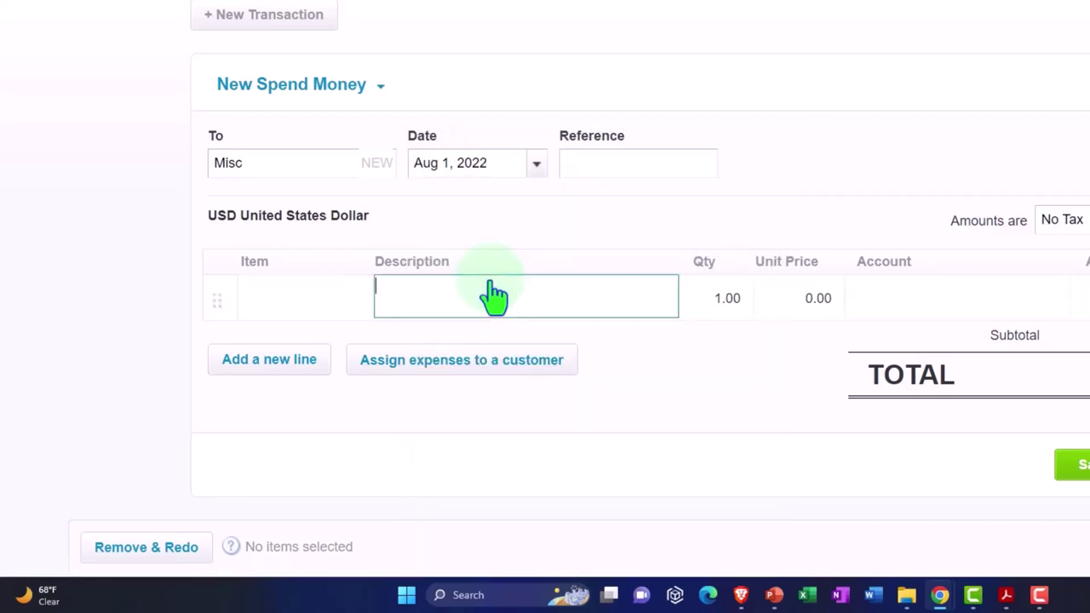
text(Beg ba)
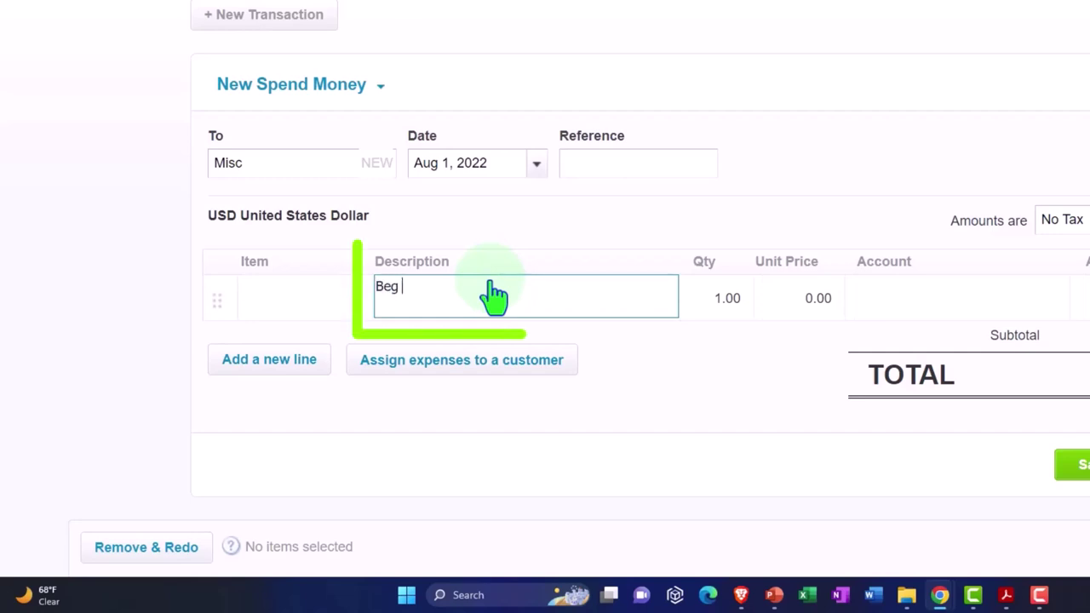
text(l)
key(Tab)
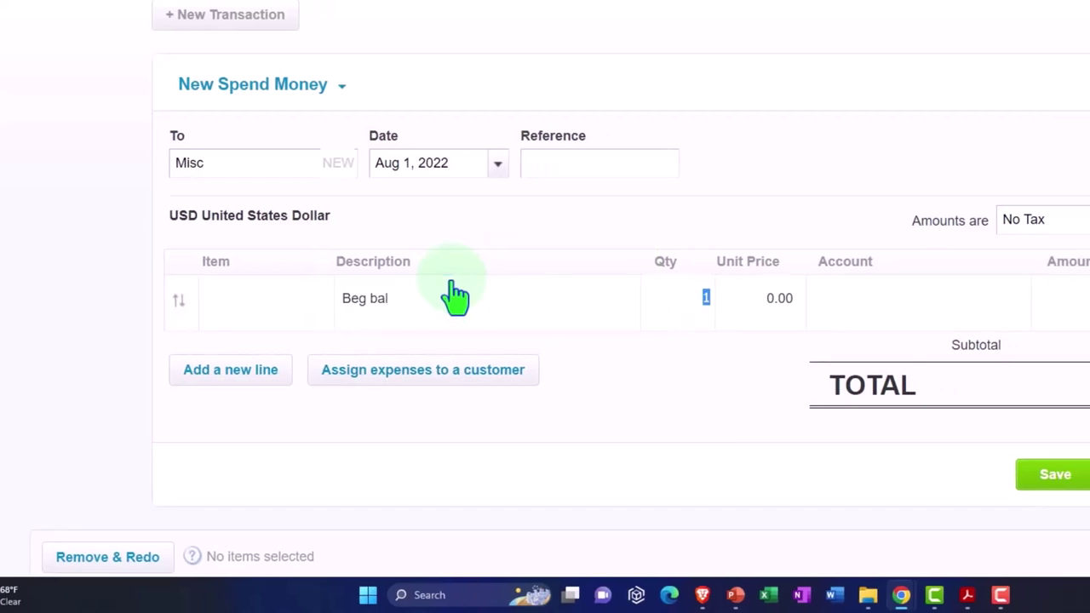
Assign the Beg bal line to the equity account 3900 - Retained Earnings.
key(Tab)
key(Tab)
scroll(531, 285, down, 1)
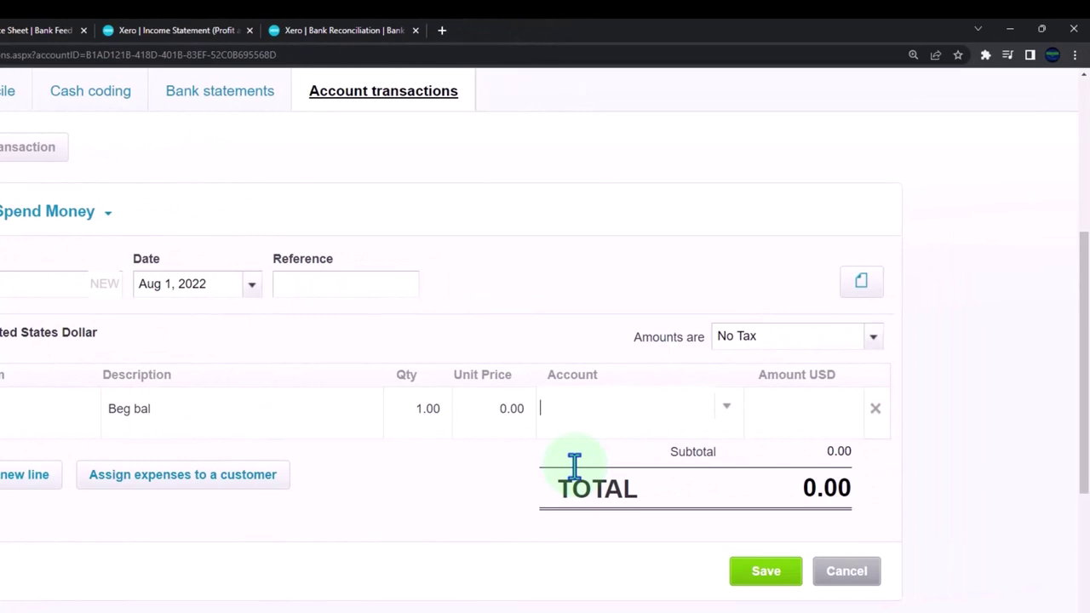
click(726, 409)
scroll(676, 312, down, 8)
scroll(676, 315, down, 4)
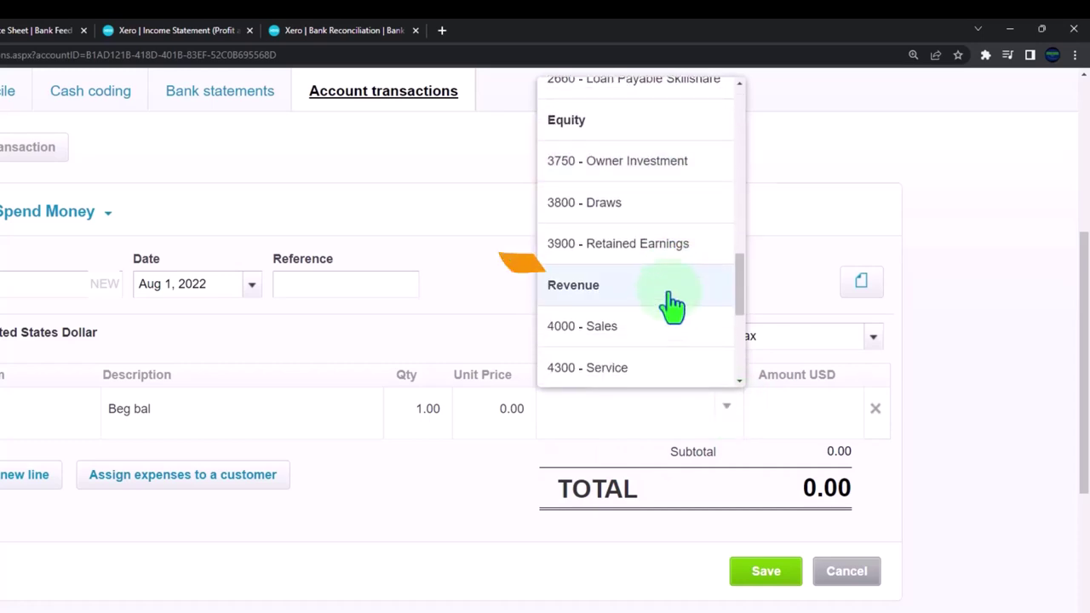
click(640, 249)
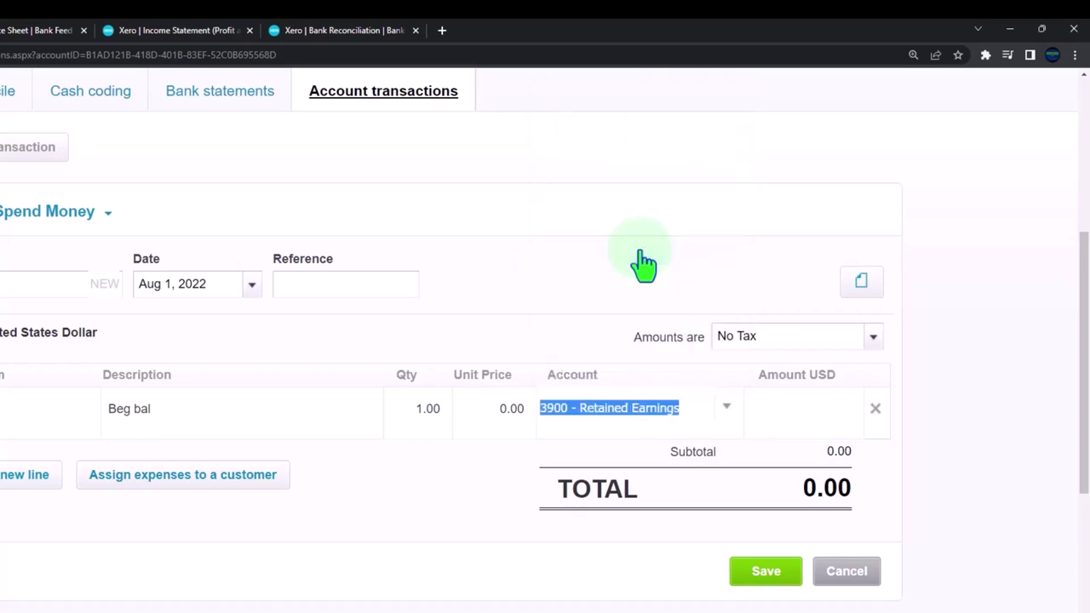
click(642, 263)
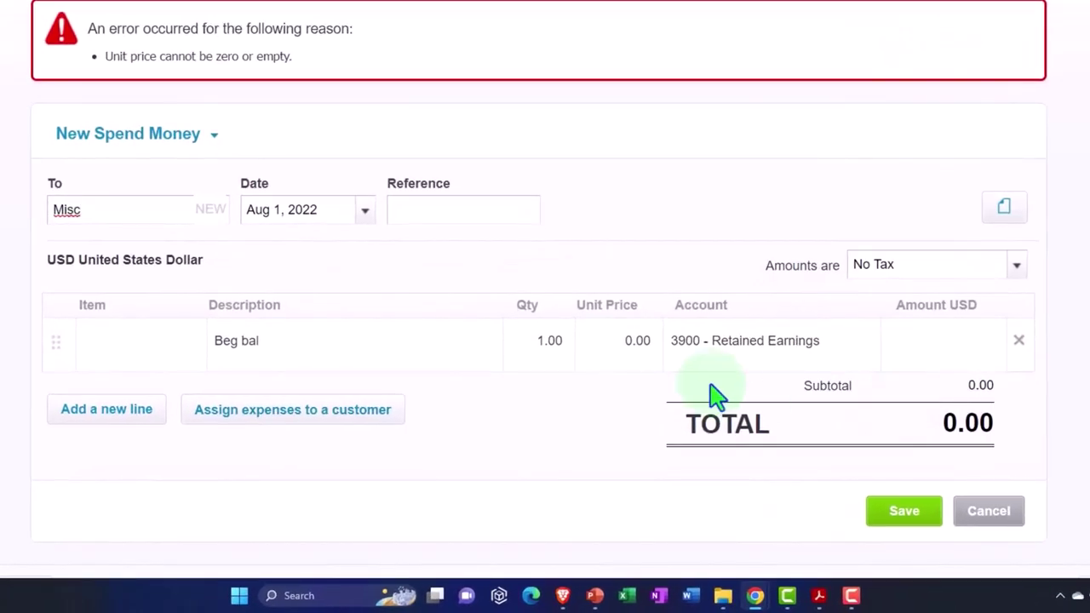
Set the Beg bal line's unit price to 1000, matching the PDF statement's opening balance, and save the transaction.
click(637, 344)
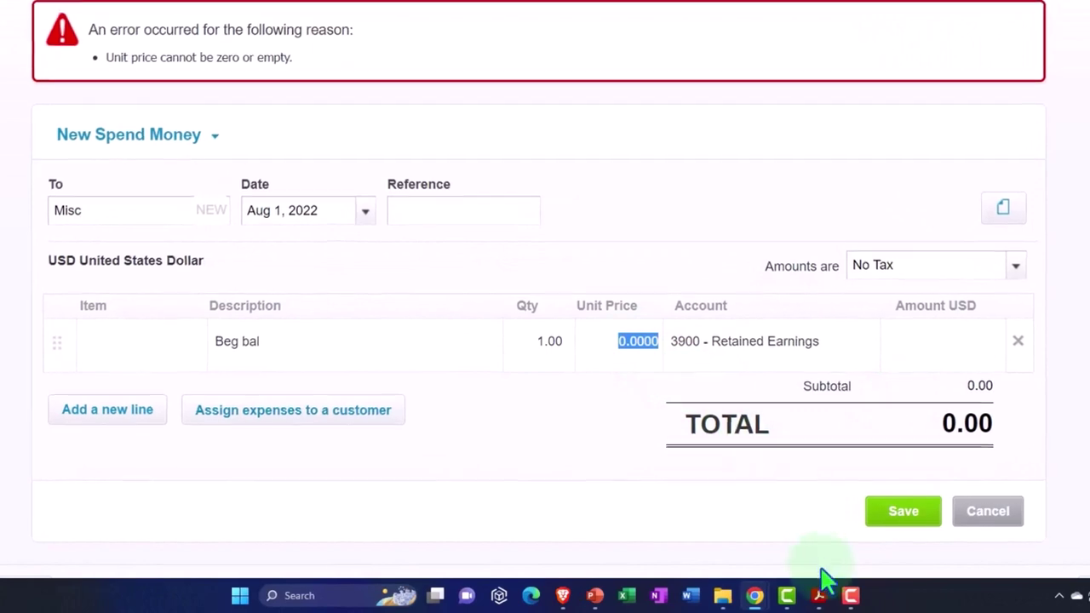
click(818, 595)
click(754, 595)
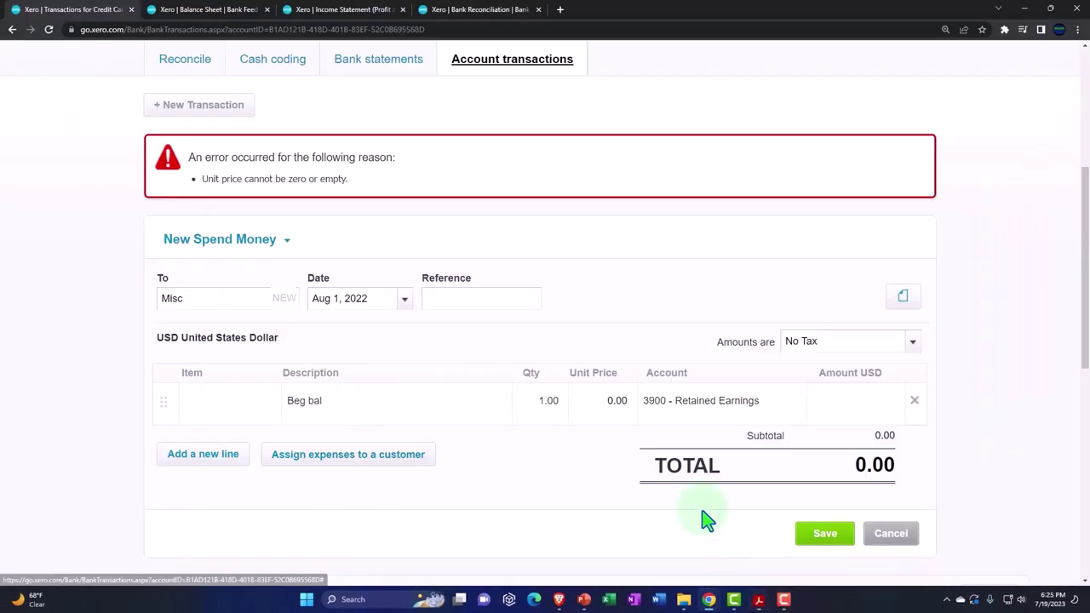
click(625, 407)
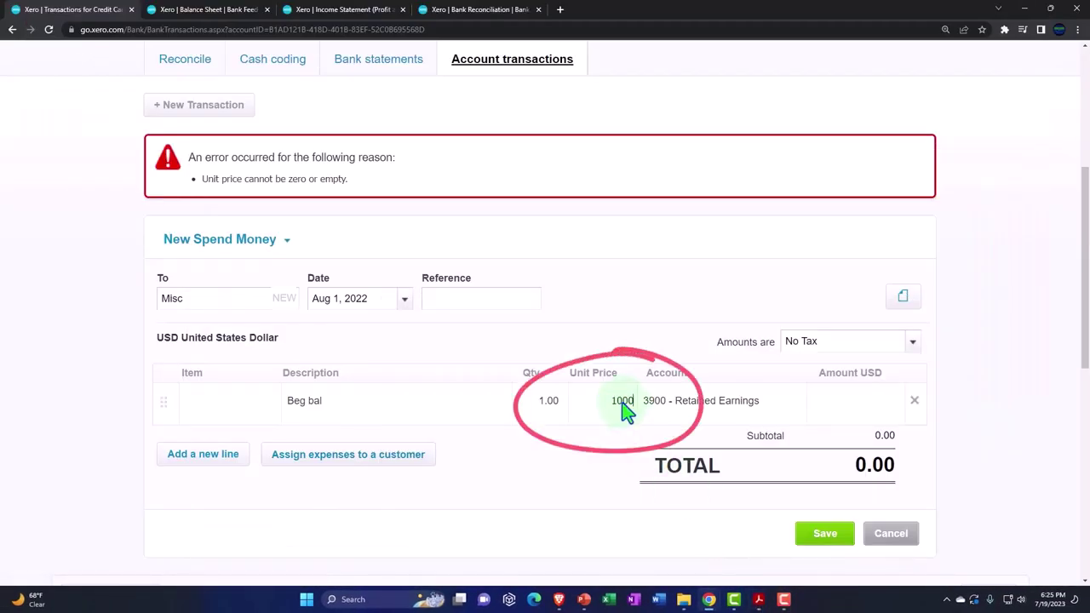
key(Tab)
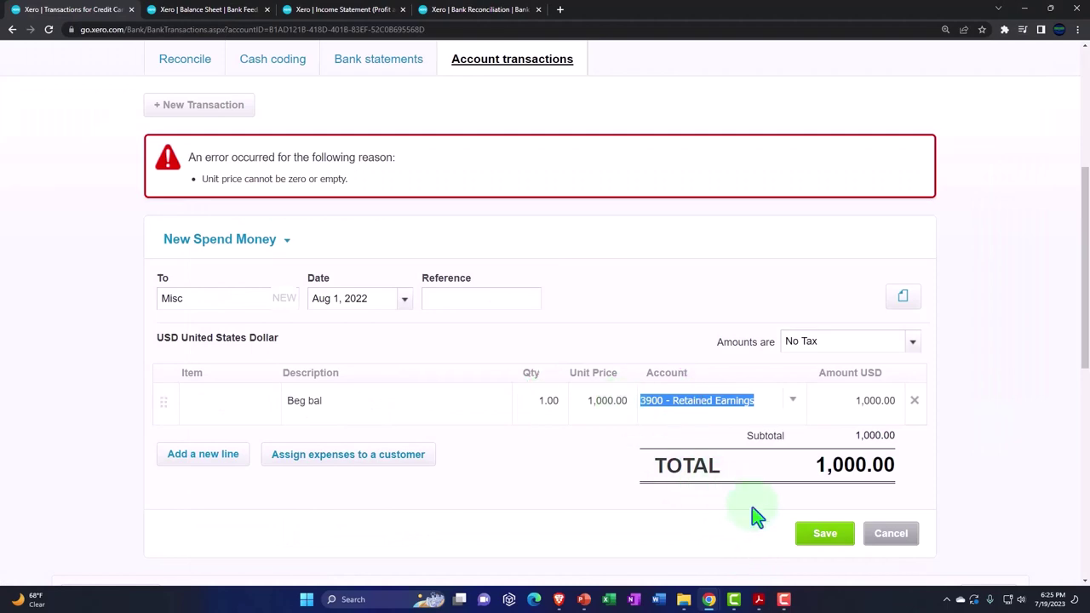
click(823, 537)
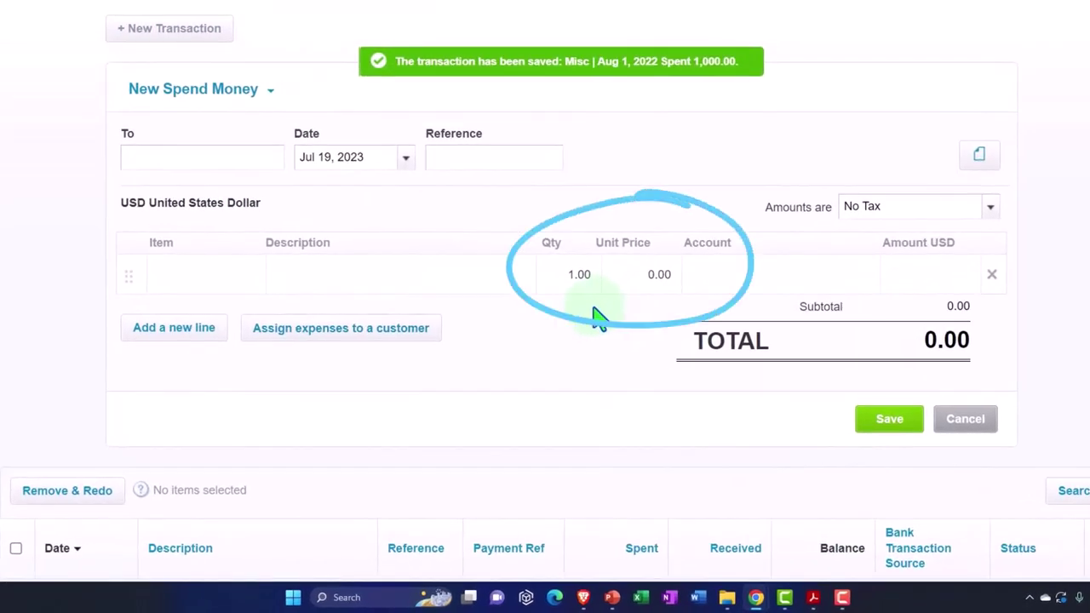
Refresh the Balance Sheet as of August 31, 2022 and check the Credit Card amount under current liabilities.
click(209, 10)
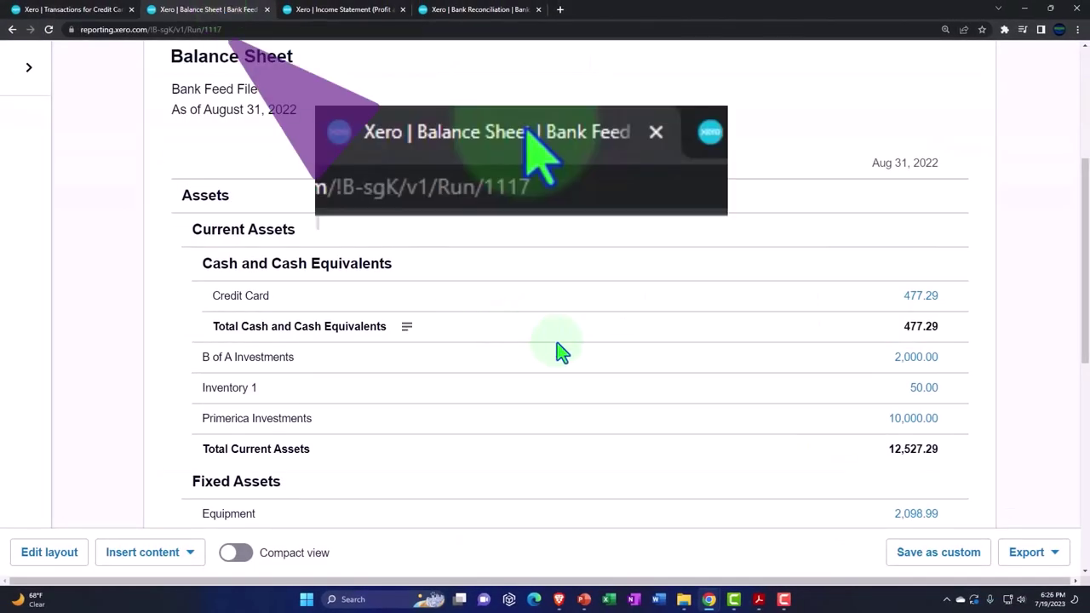
scroll(554, 351, up, 3)
click(969, 270)
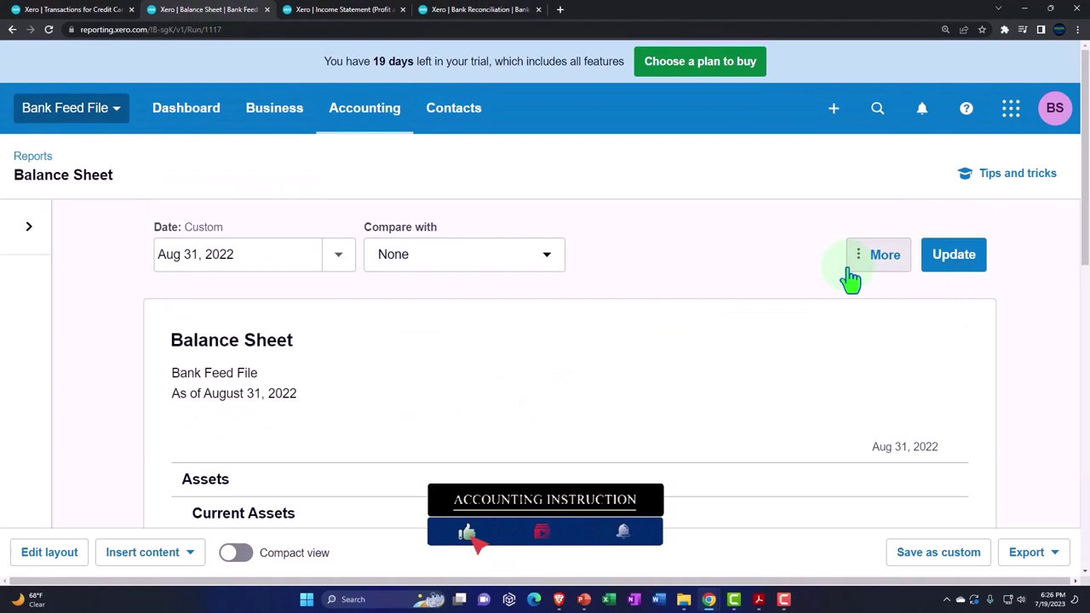
scroll(803, 292, down, 2)
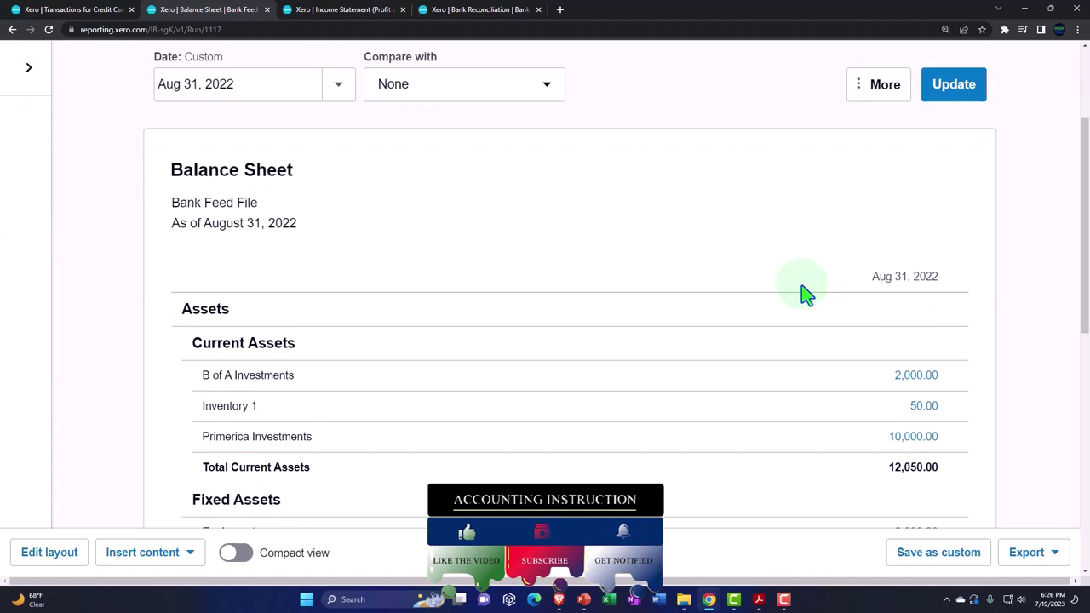
scroll(802, 290, down, 5)
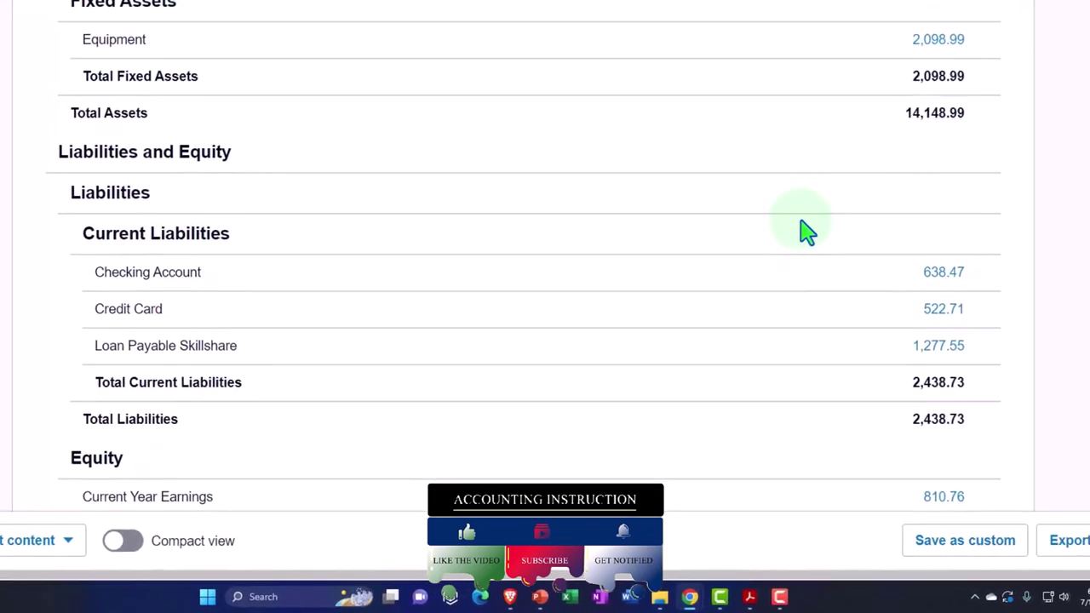
Open the Credit Card amount's underlying account transactions from the Balance Sheet and review the entries through August 31, 2022.
scroll(783, 234, down, 1)
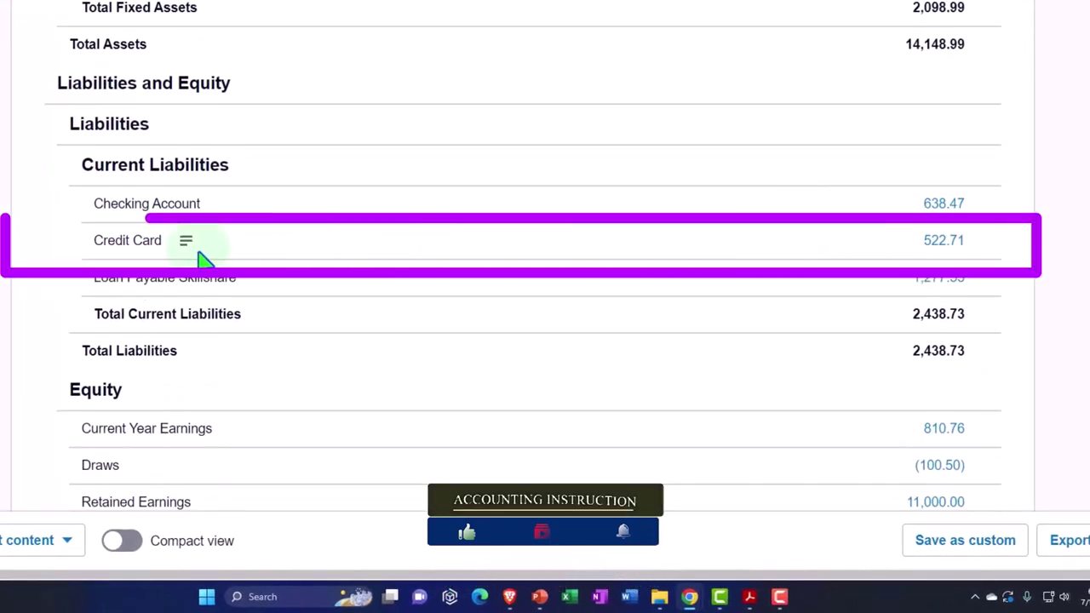
scroll(144, 262, down, 1)
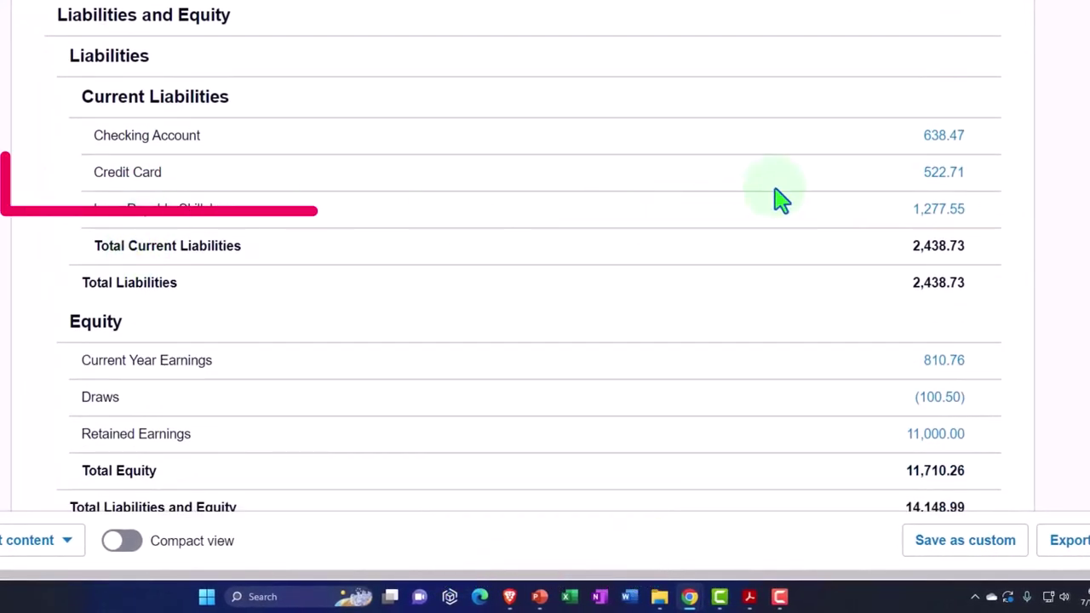
click(943, 179)
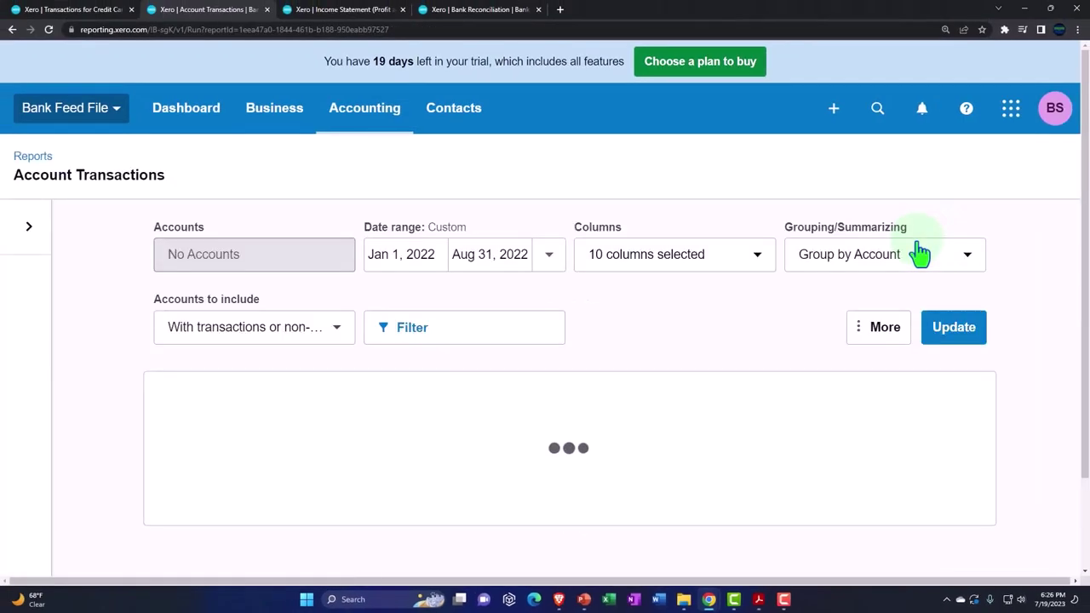
scroll(919, 251, down, 1)
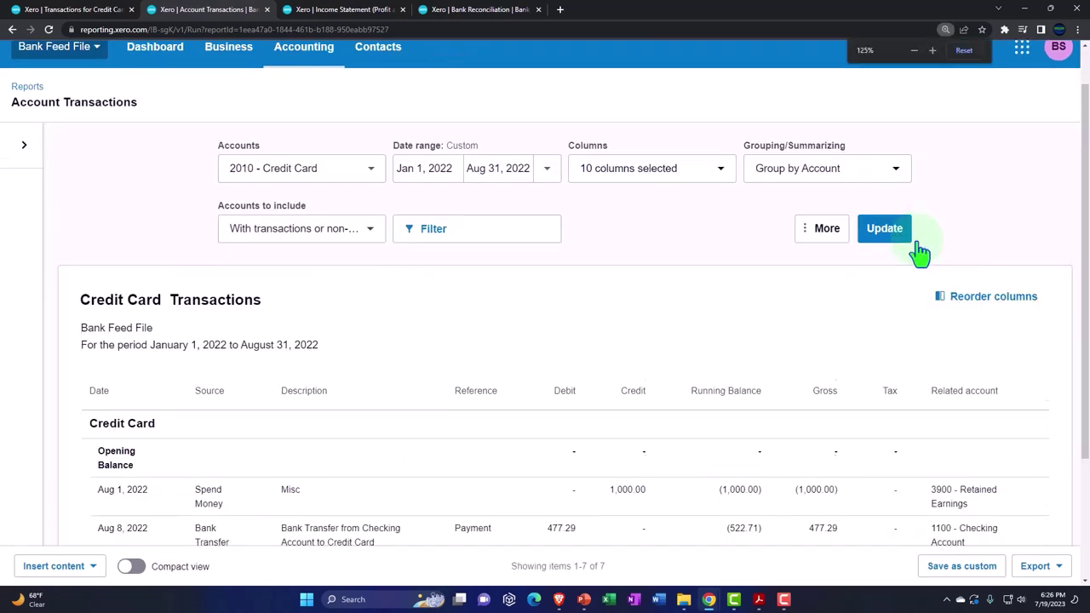
scroll(919, 251, down, 2)
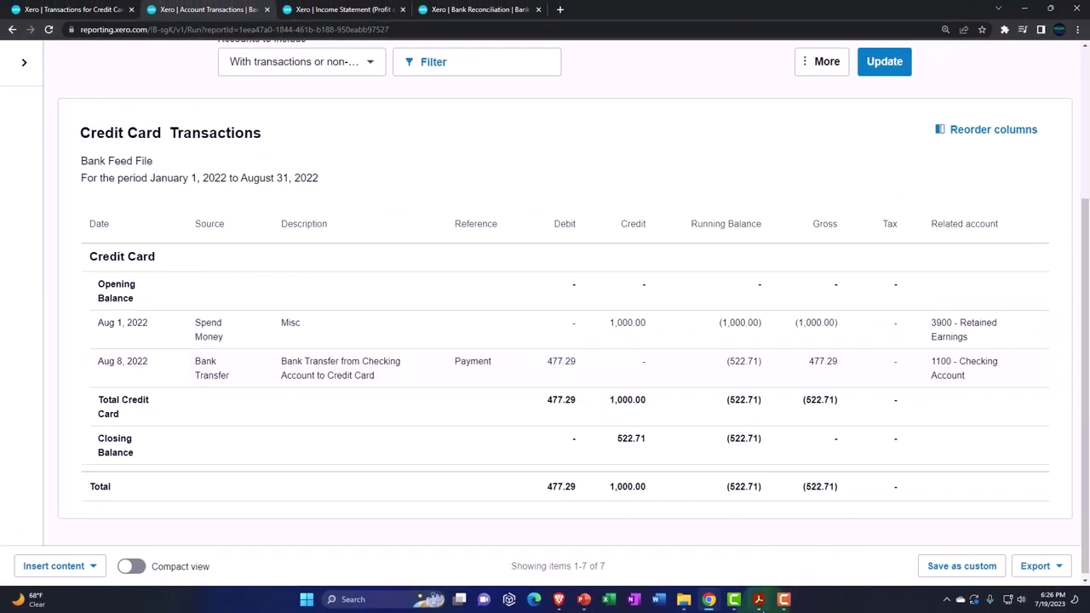
Switch to the PDF card statement in Adobe Acrobat Reader, highlight the Aug 1 balance and the 8/8 payment amount, and select the Aug 30 balance.
click(759, 600)
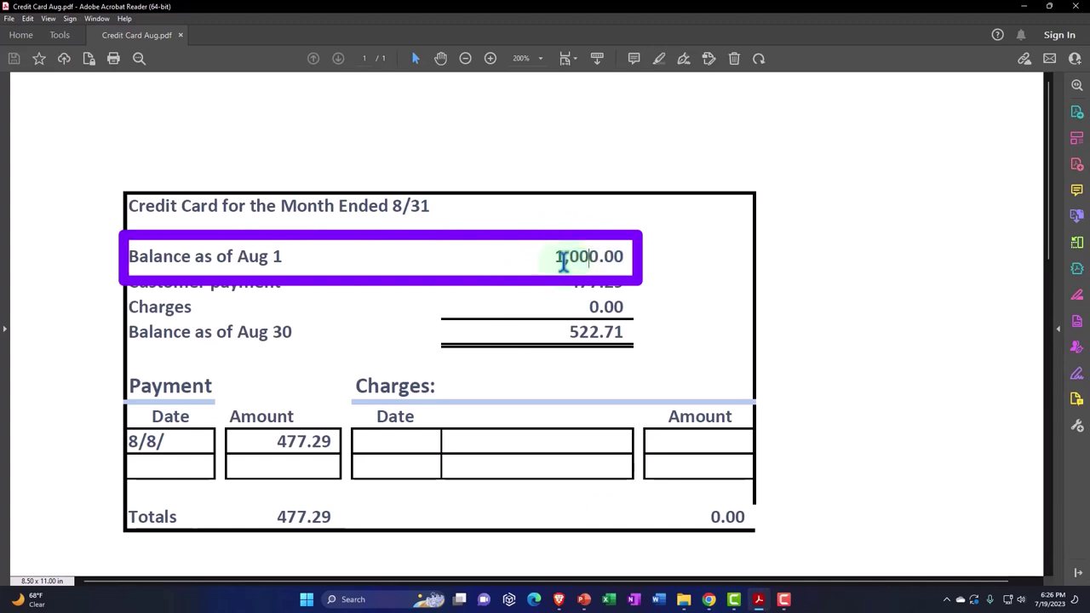
drag(554, 258, 652, 243)
drag(547, 252, 637, 256)
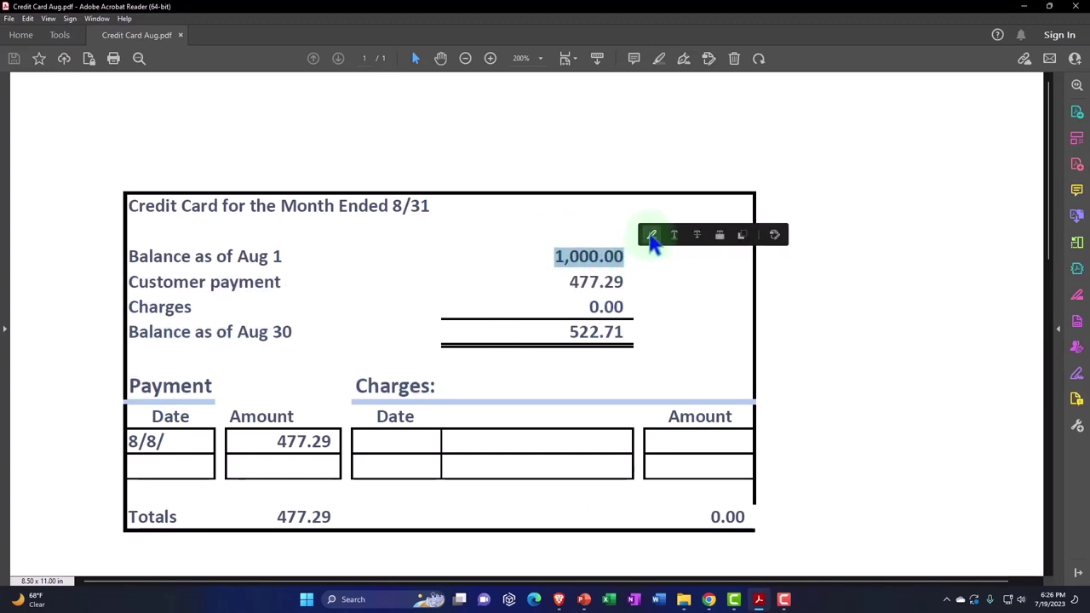
click(651, 238)
drag(363, 400, 442, 404)
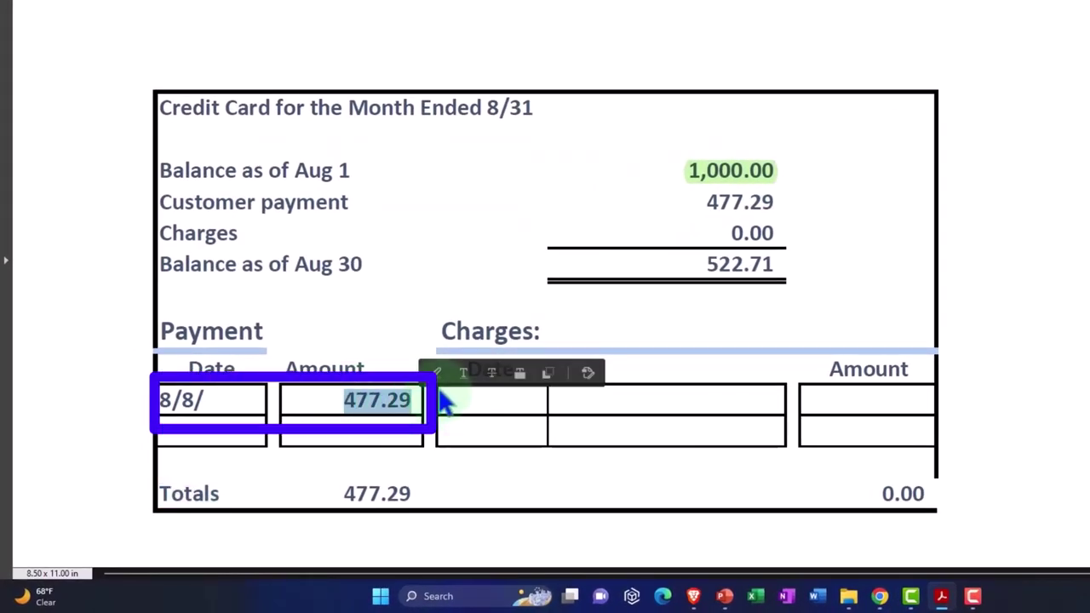
click(437, 374)
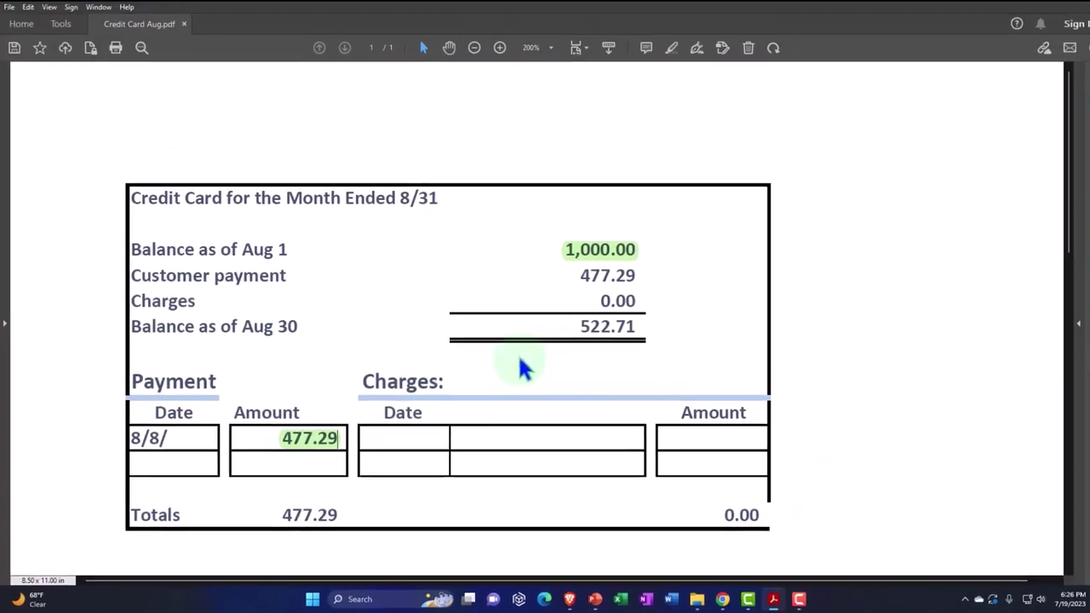
drag(563, 331, 635, 334)
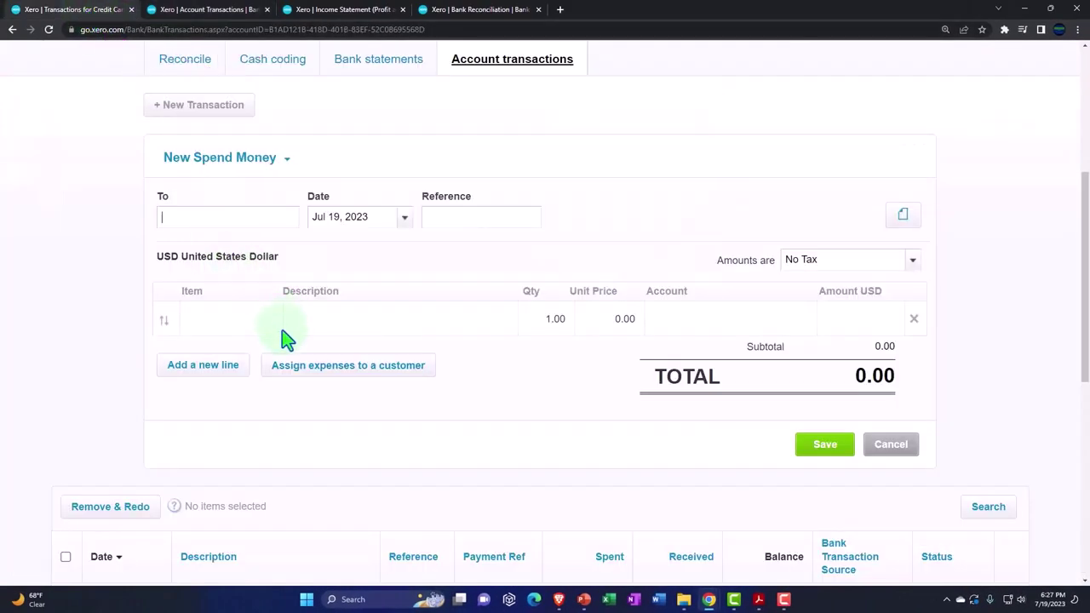
Switch back to Xero in the browser and open the Credit Card account from the bank accounts list.
scroll(288, 341, up, 4)
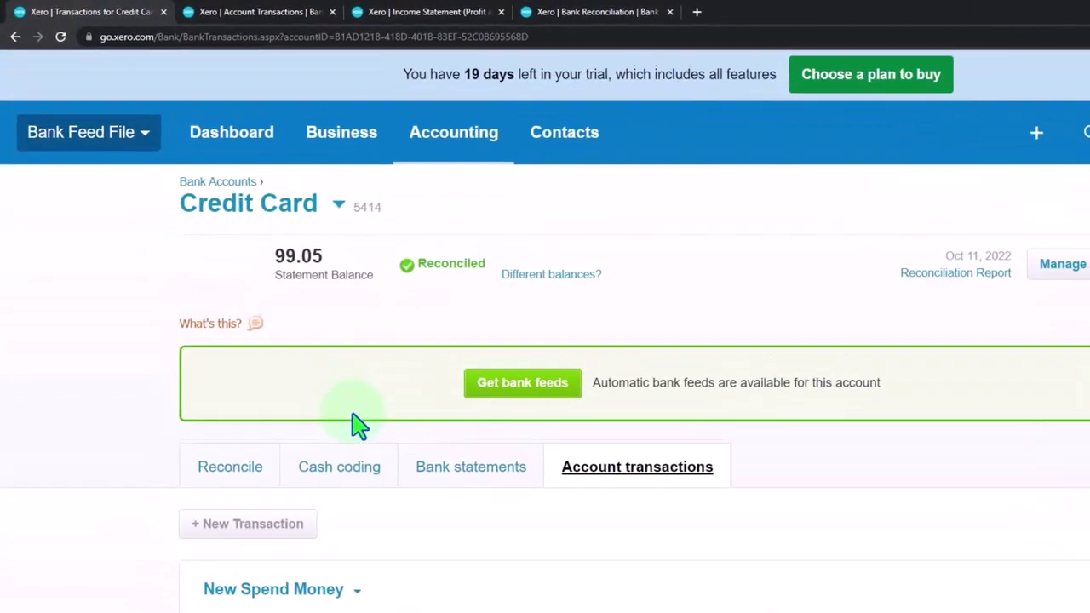
click(536, 179)
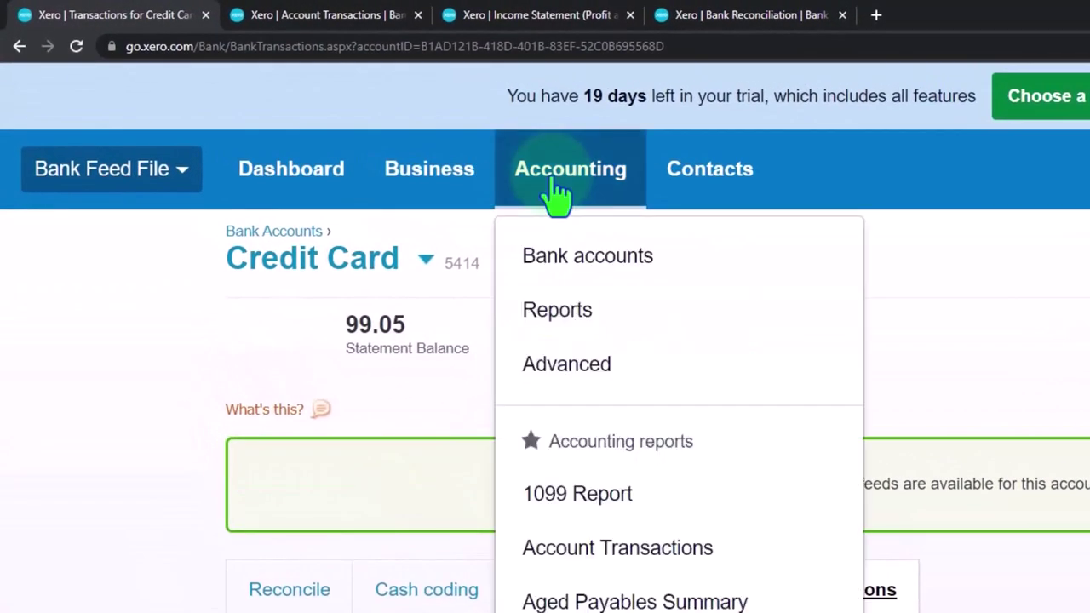
click(562, 248)
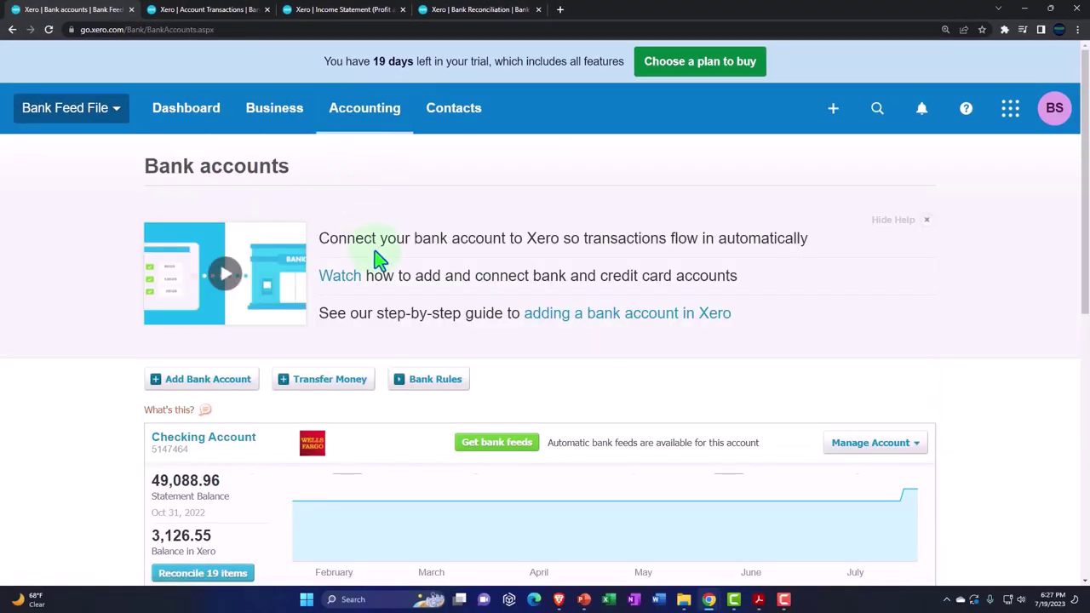
scroll(374, 255, down, 3)
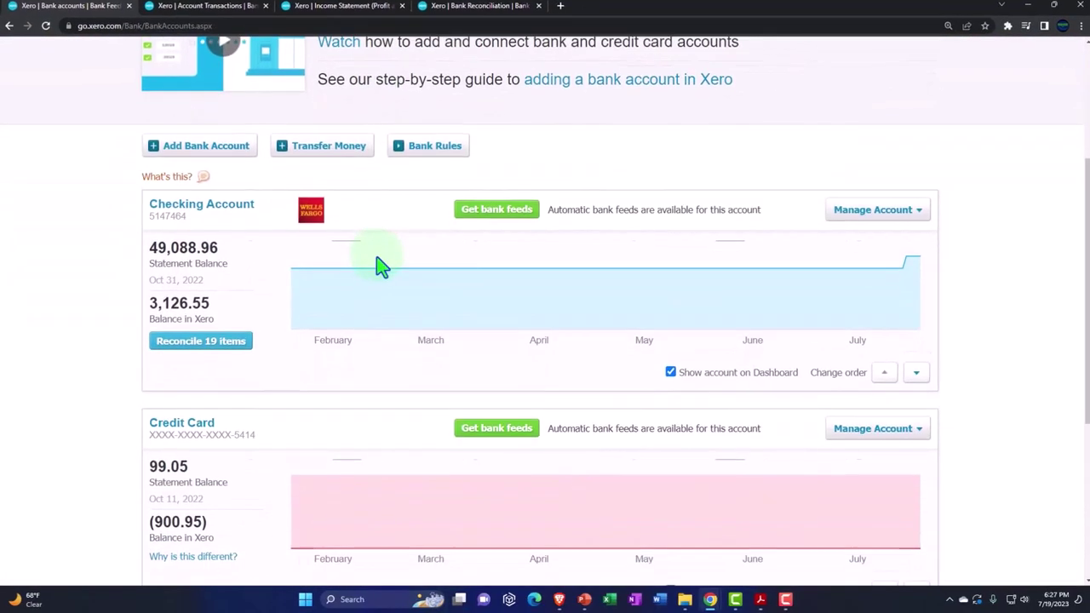
scroll(380, 266, down, 2)
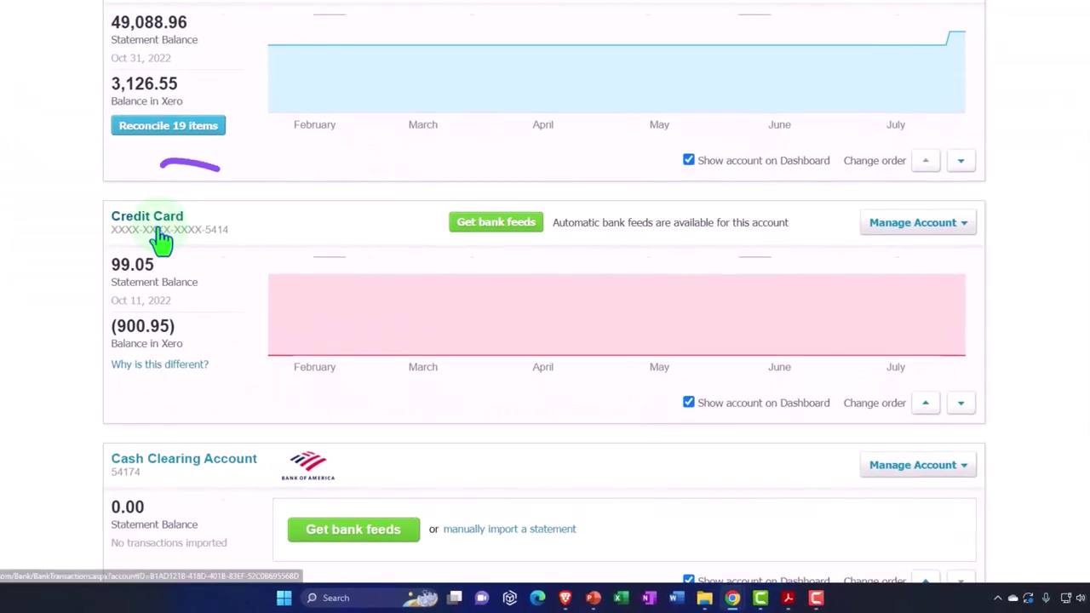
click(190, 282)
Sort the Credit Card account transactions by date, oldest first, and compare the August entries and their status with the PDF statement.
scroll(190, 271, down, 5)
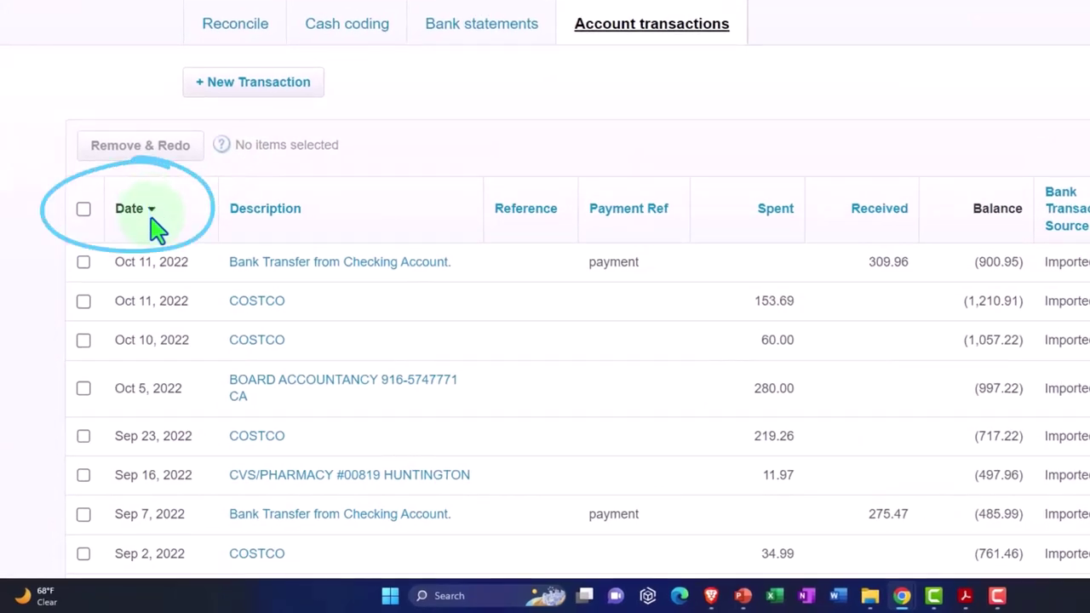
click(136, 215)
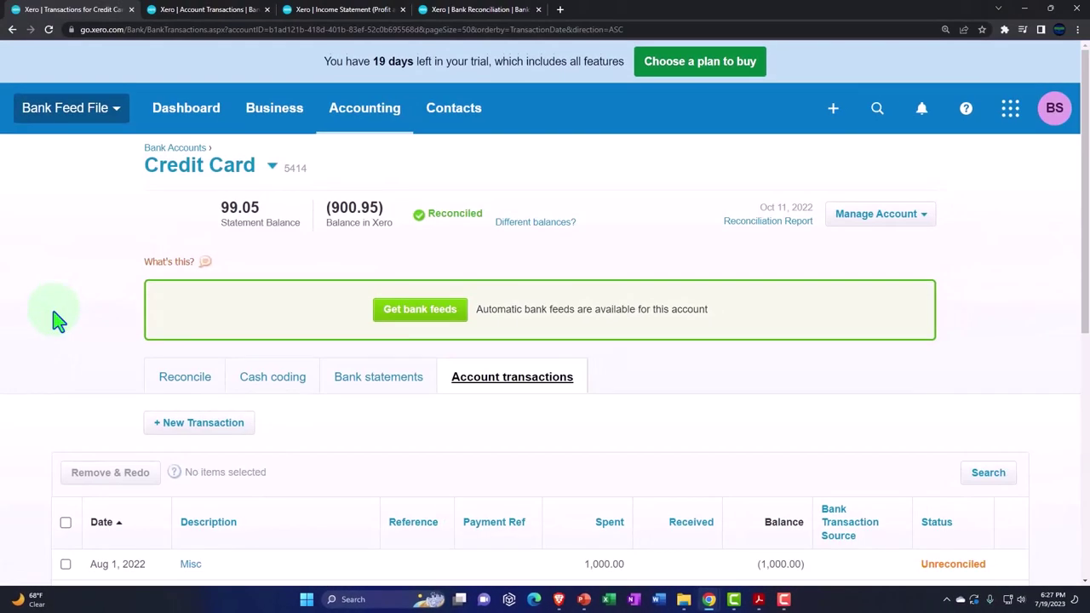
scroll(58, 319, down, 4)
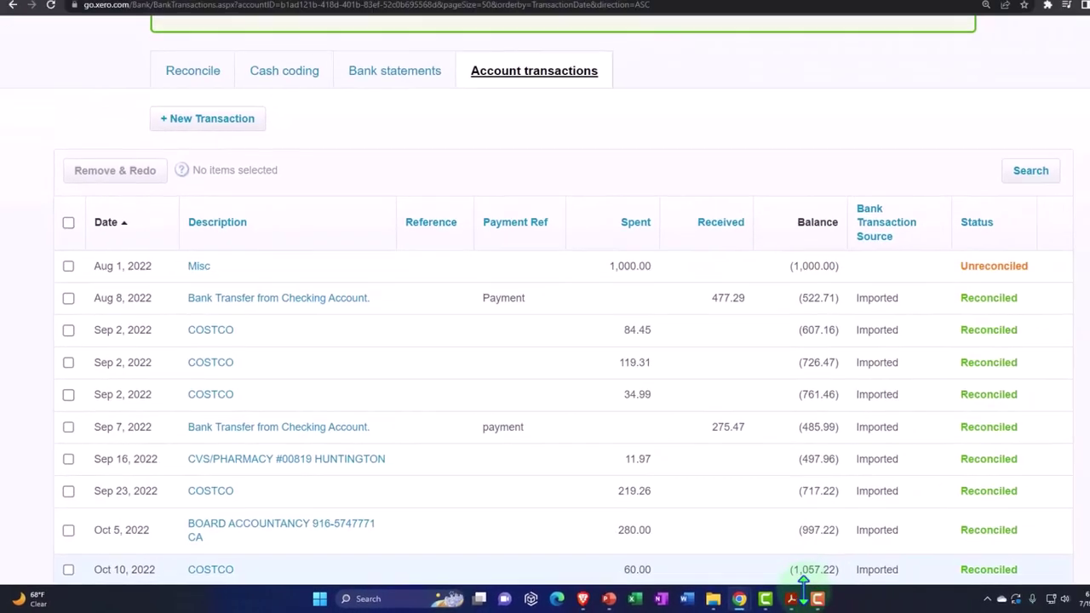
click(760, 600)
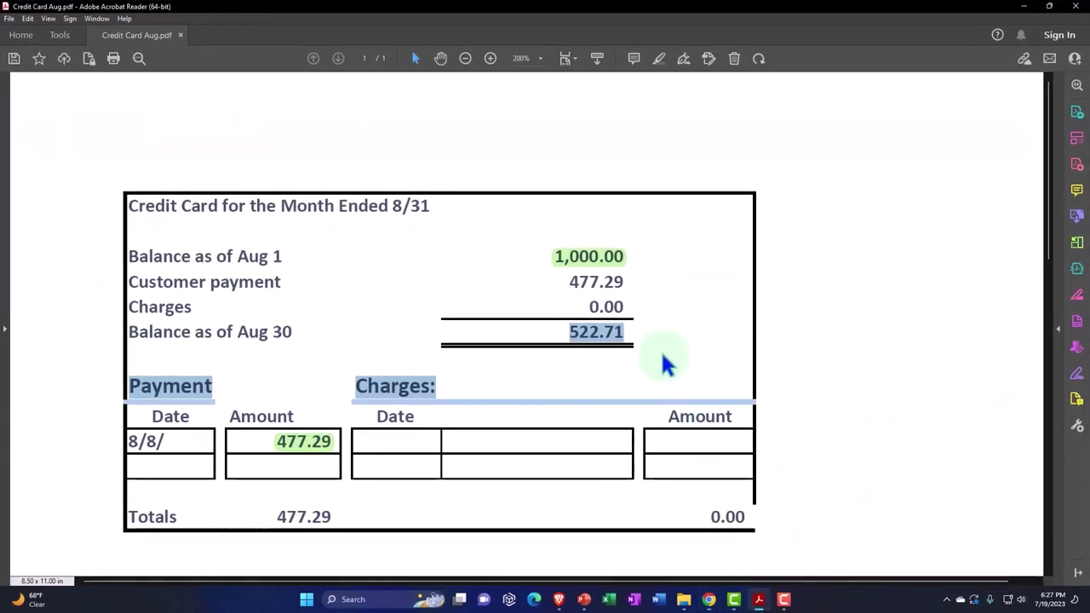
click(759, 600)
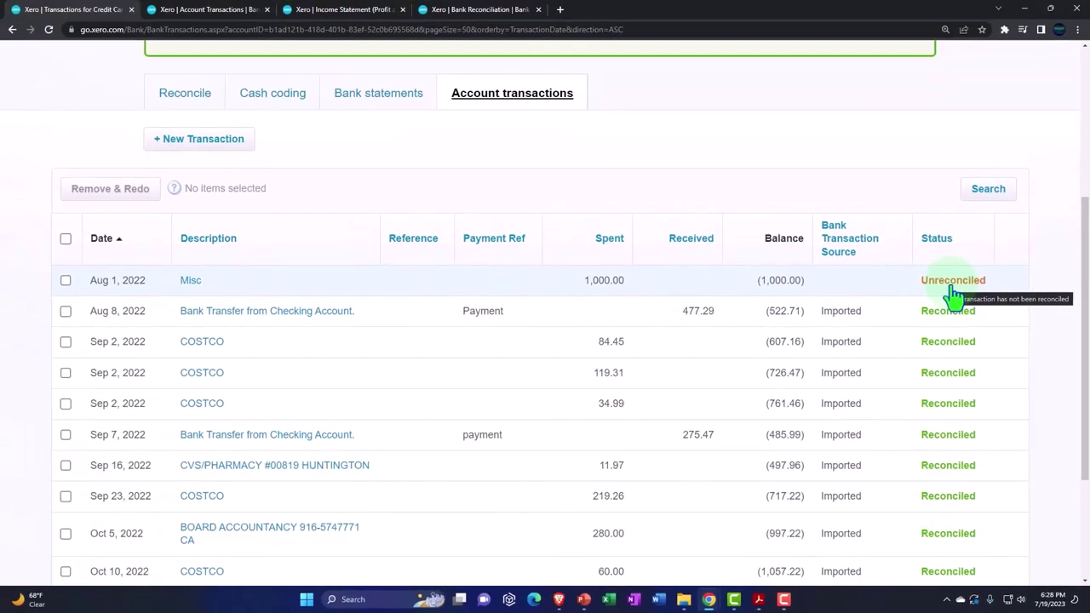
Update the Credit Card's Bank Reconciliation Summary as of August 31, 2022 and check its balance in Xero.
click(459, 11)
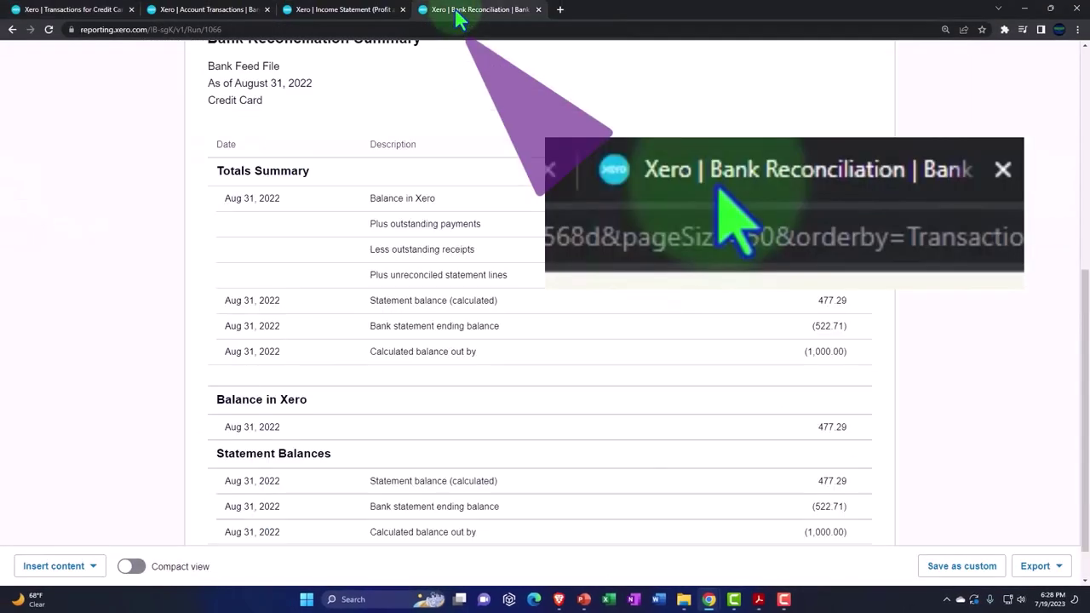
scroll(717, 263, up, 4)
click(859, 162)
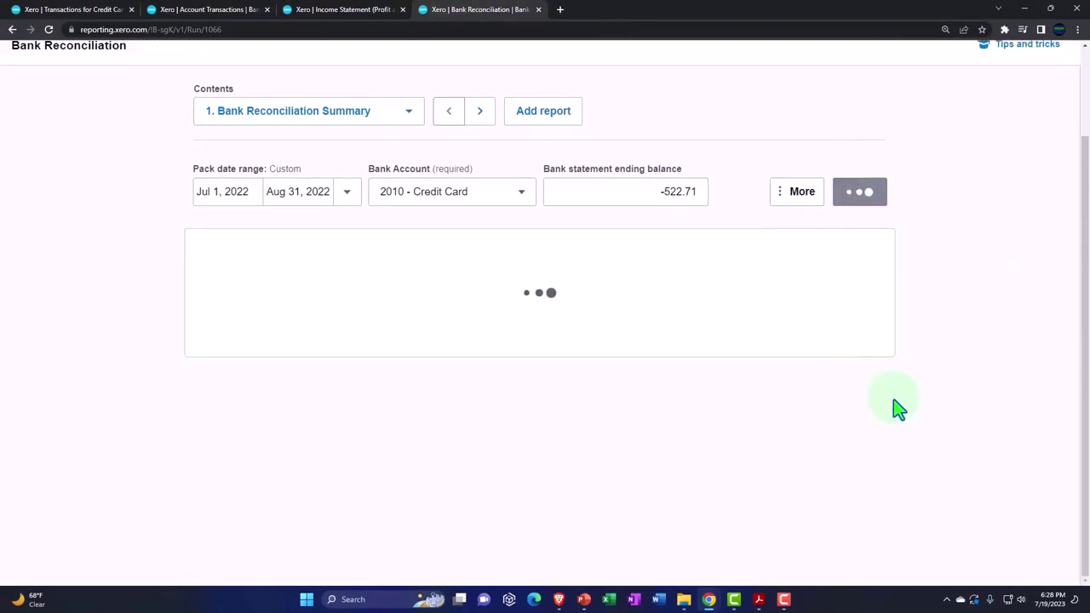
scroll(895, 409, down, 2)
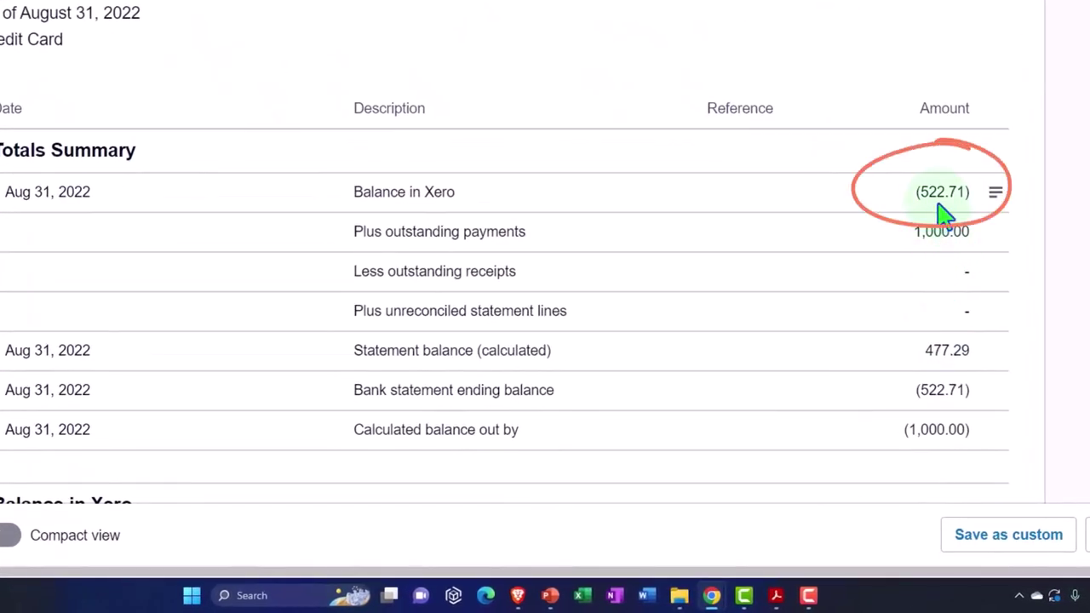
Return to the Balance Sheet and compare its Credit Card liability with the balance in Xero on the Bank Reconciliation Summary.
click(209, 9)
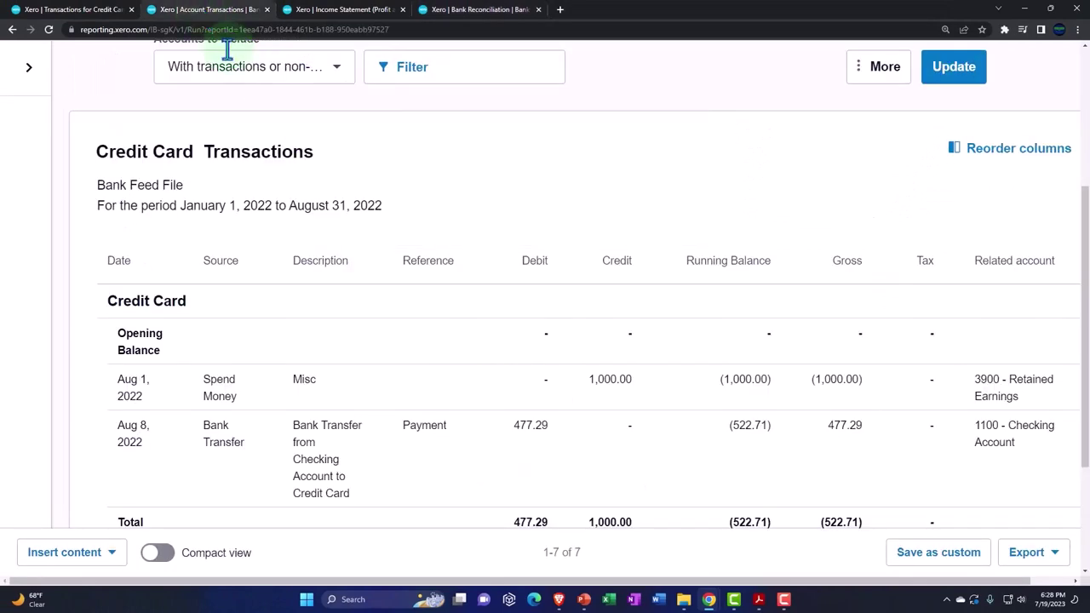
click(13, 29)
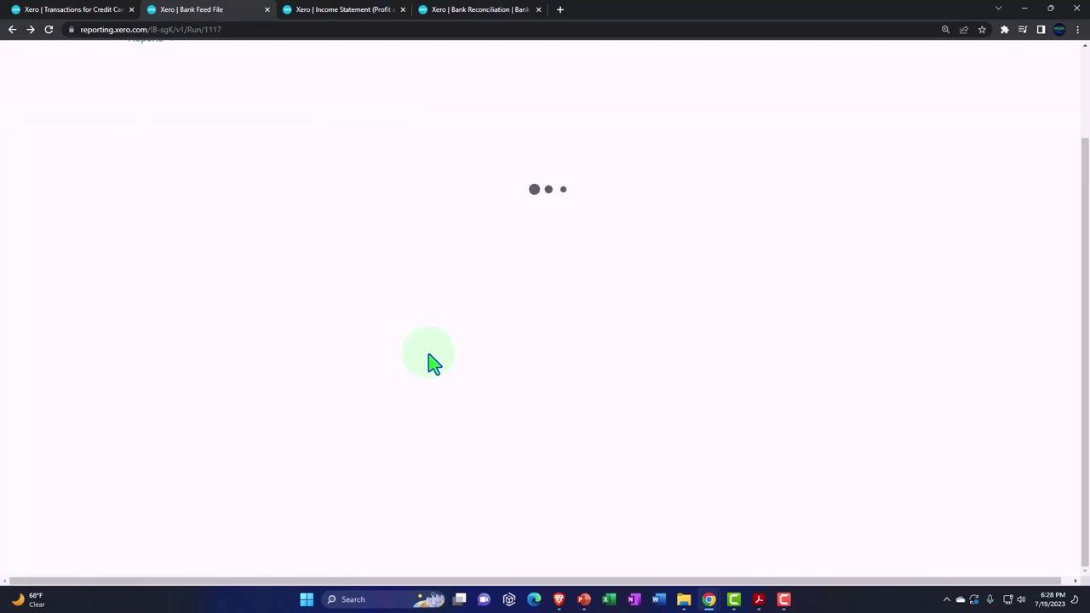
scroll(433, 362, down, 4)
scroll(429, 363, down, 3)
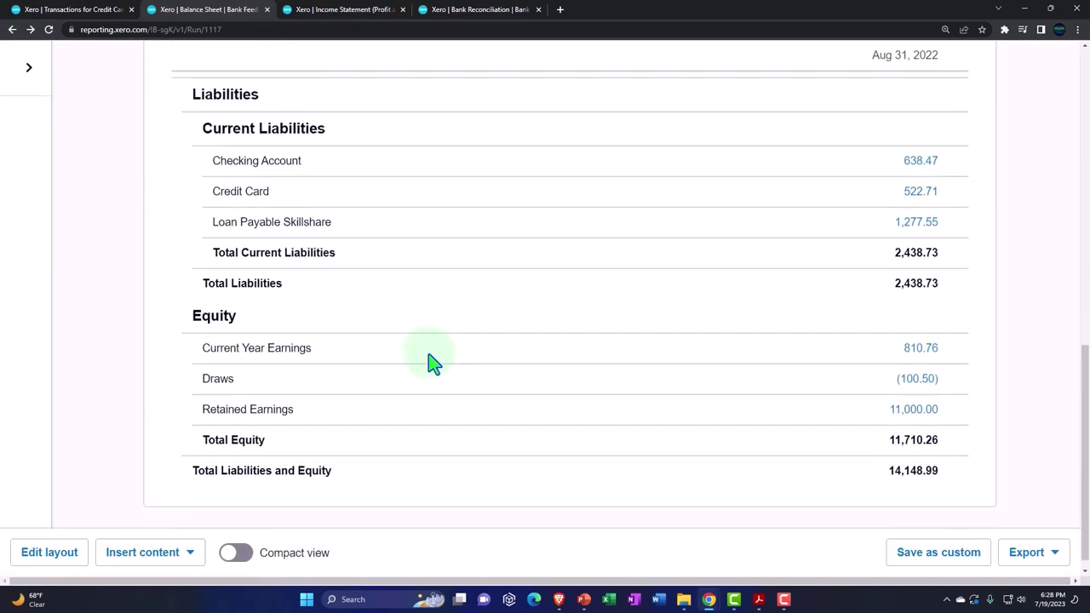
scroll(783, 347, up, 1)
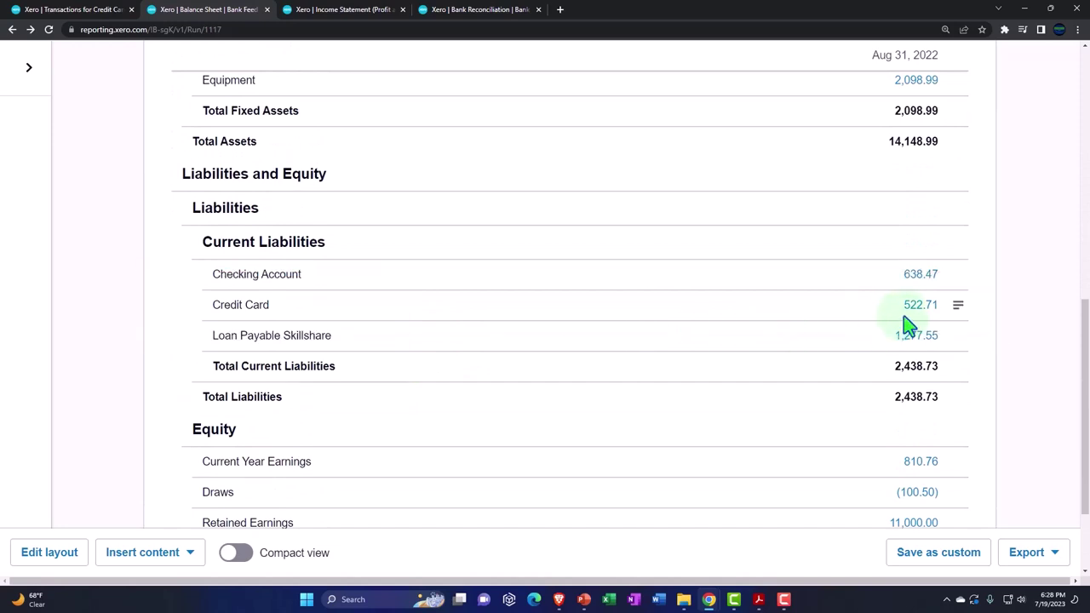
click(511, 10)
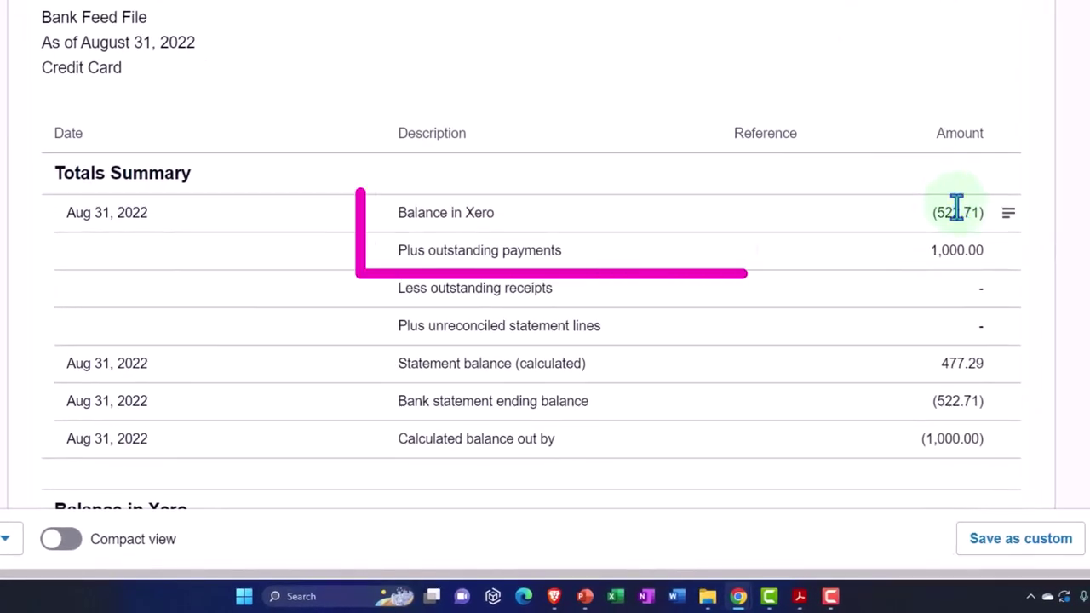